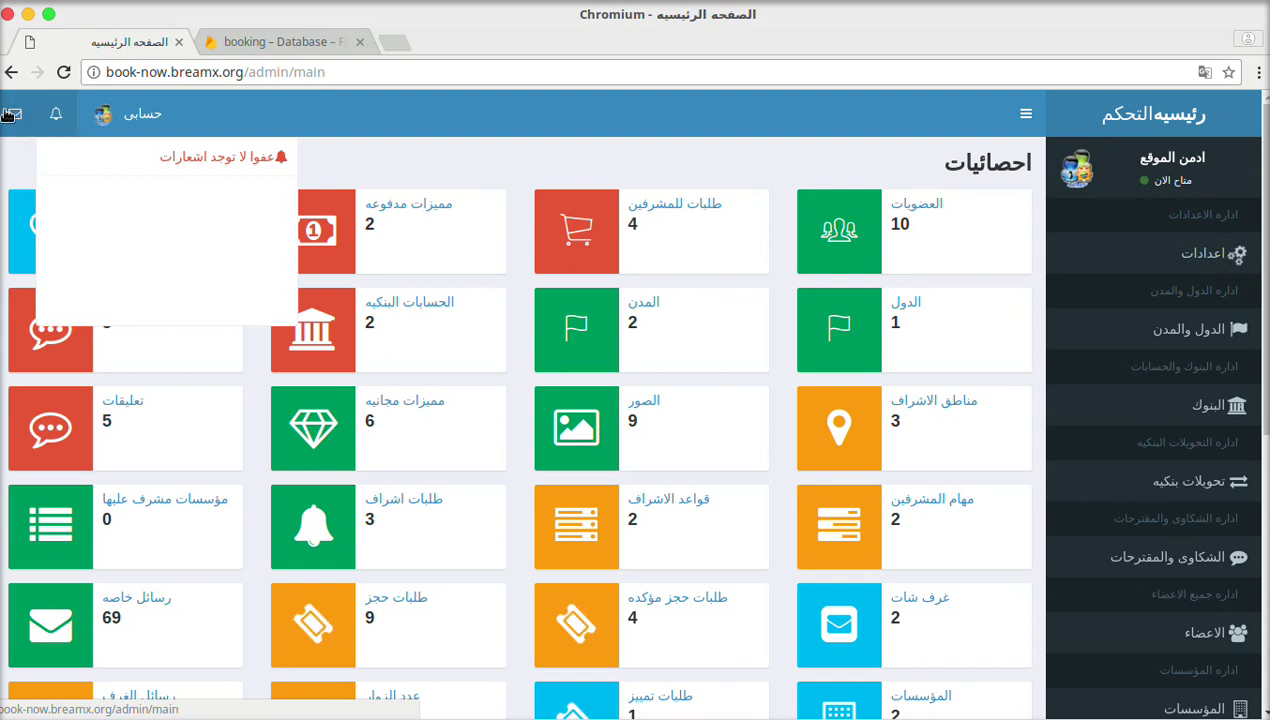
# - Review the admin's recent chat messages, then switch to the Book Now site in Firefox
pyautogui.click(16, 117)
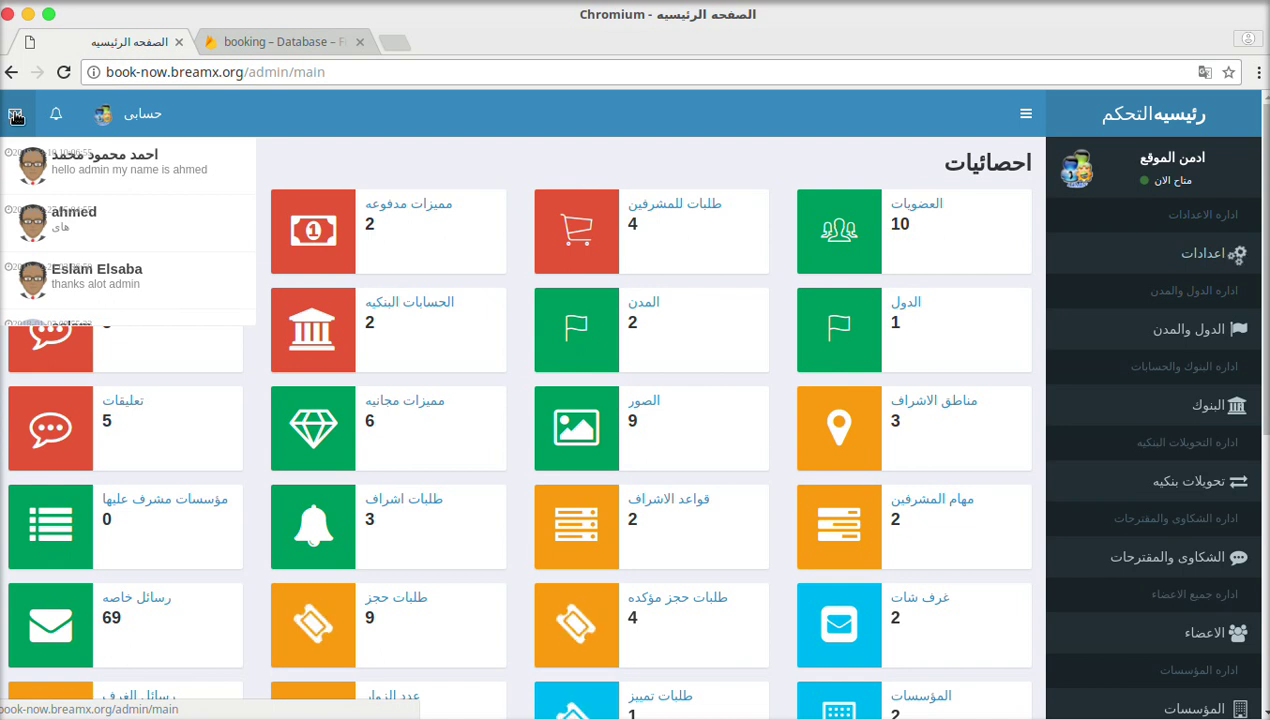
pyautogui.click(421, 114)
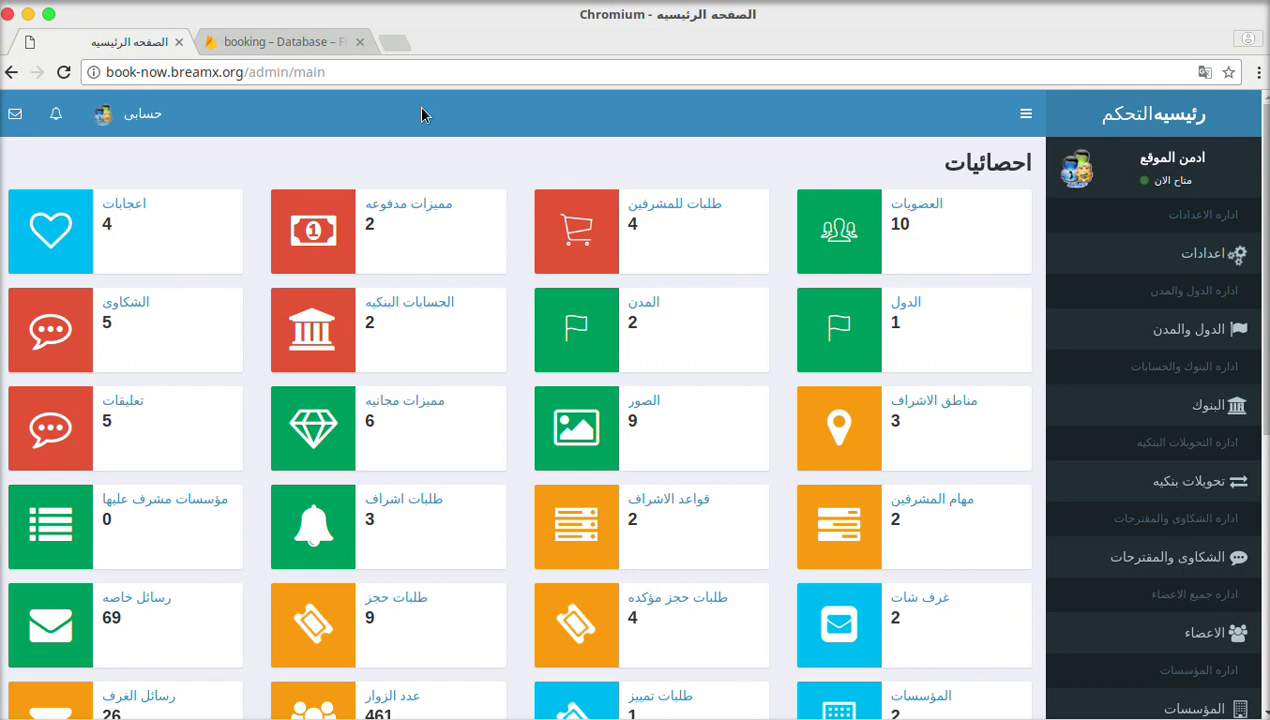
pyautogui.hotkey('alt', 'Tab')
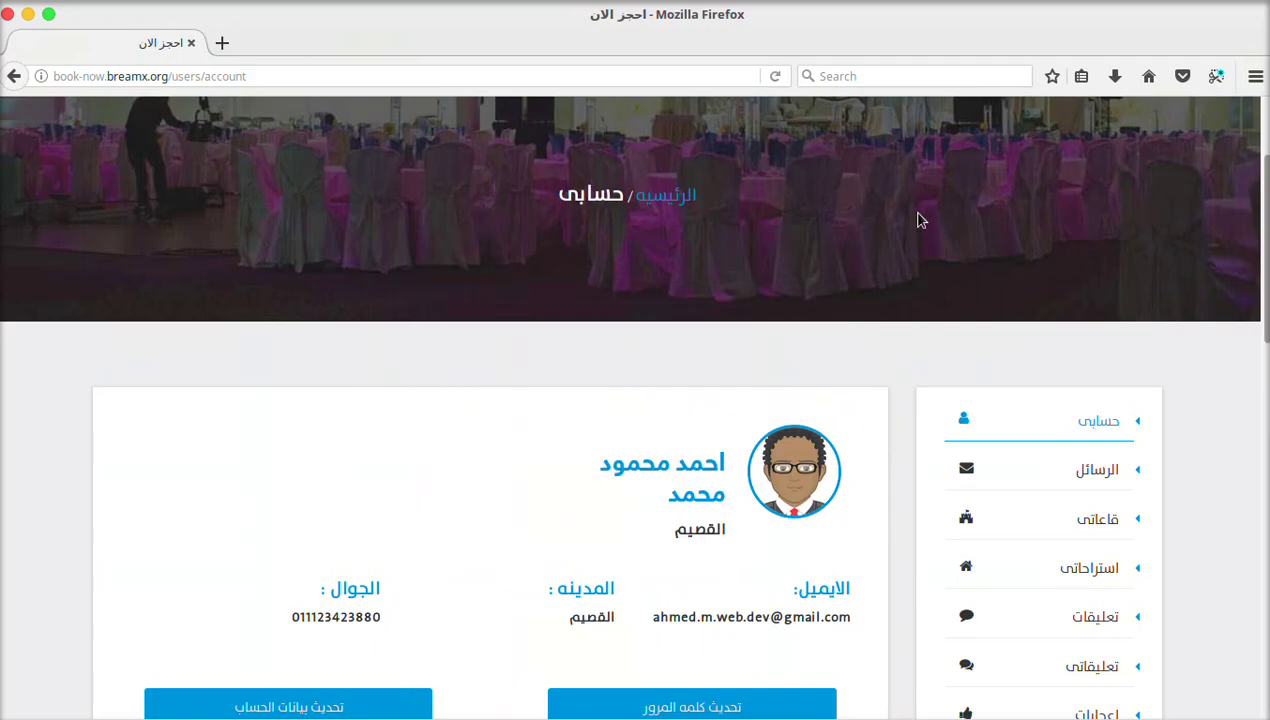
# - Check the user's message conversations, then go to the site's home page (الرئيسيه) from the menu
pyautogui.scroll(3, 918, 218)
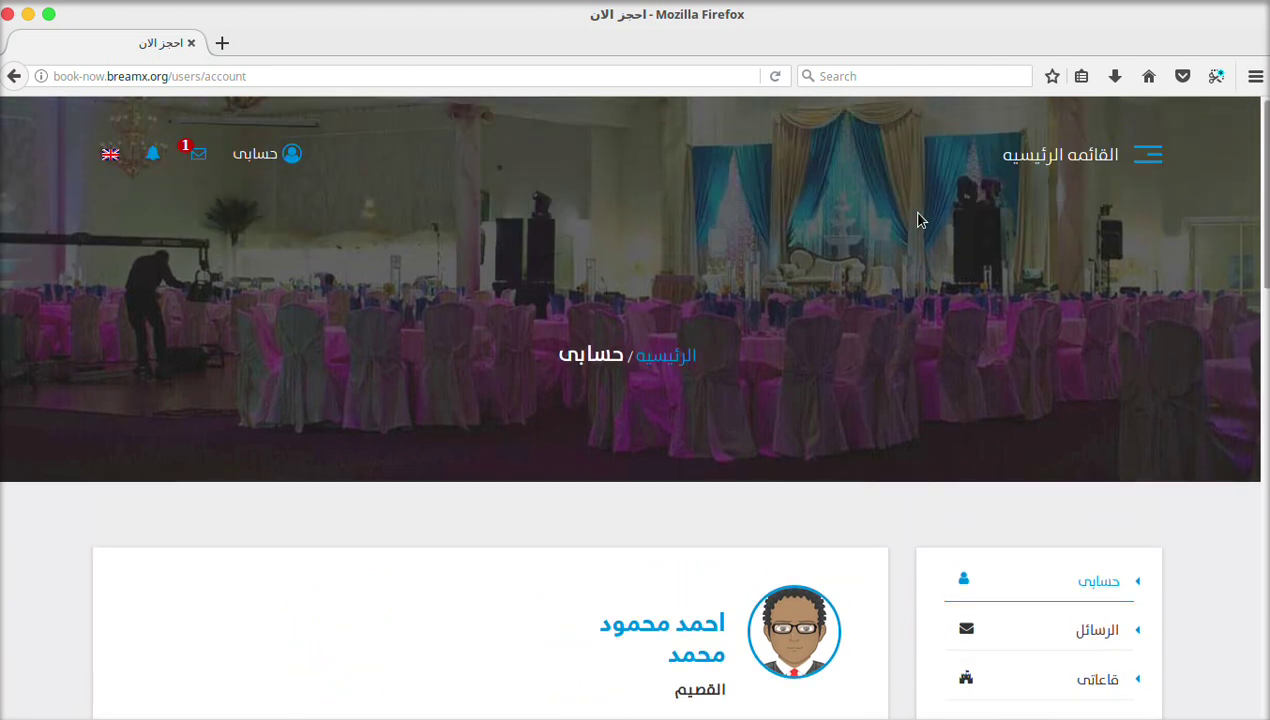
pyautogui.click(199, 158)
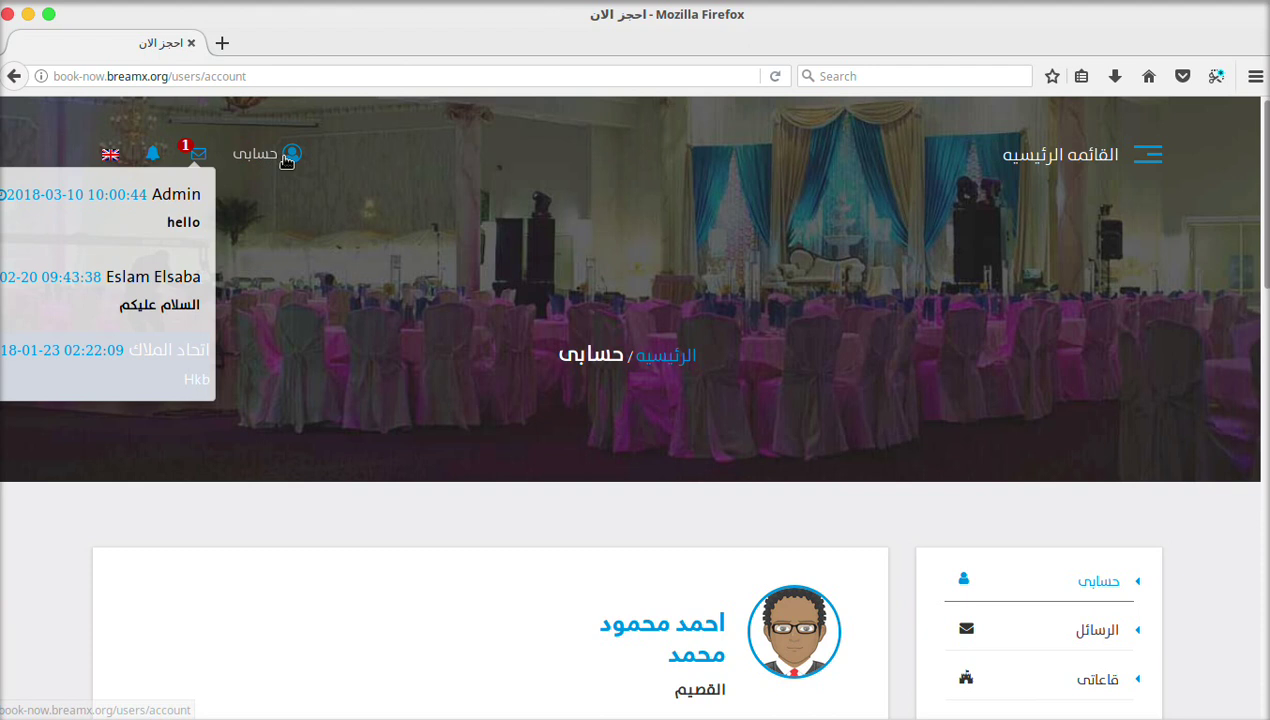
pyautogui.click(592, 311)
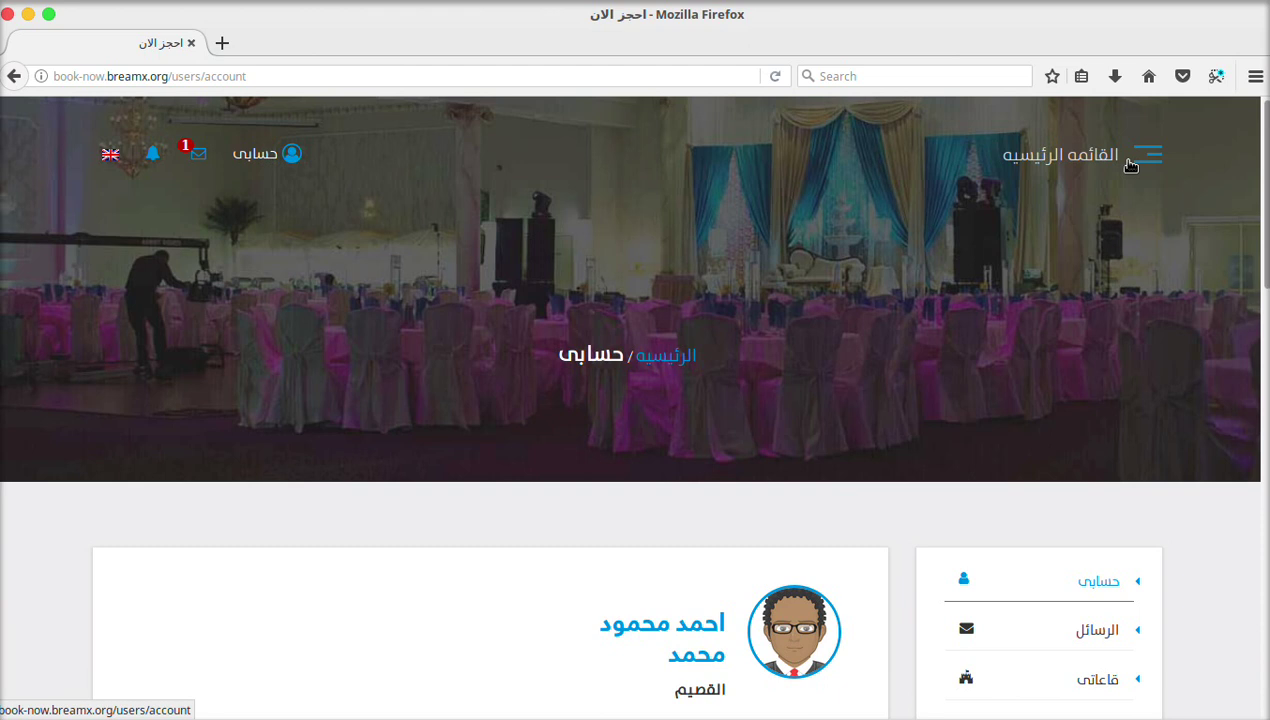
pyautogui.click(1130, 160)
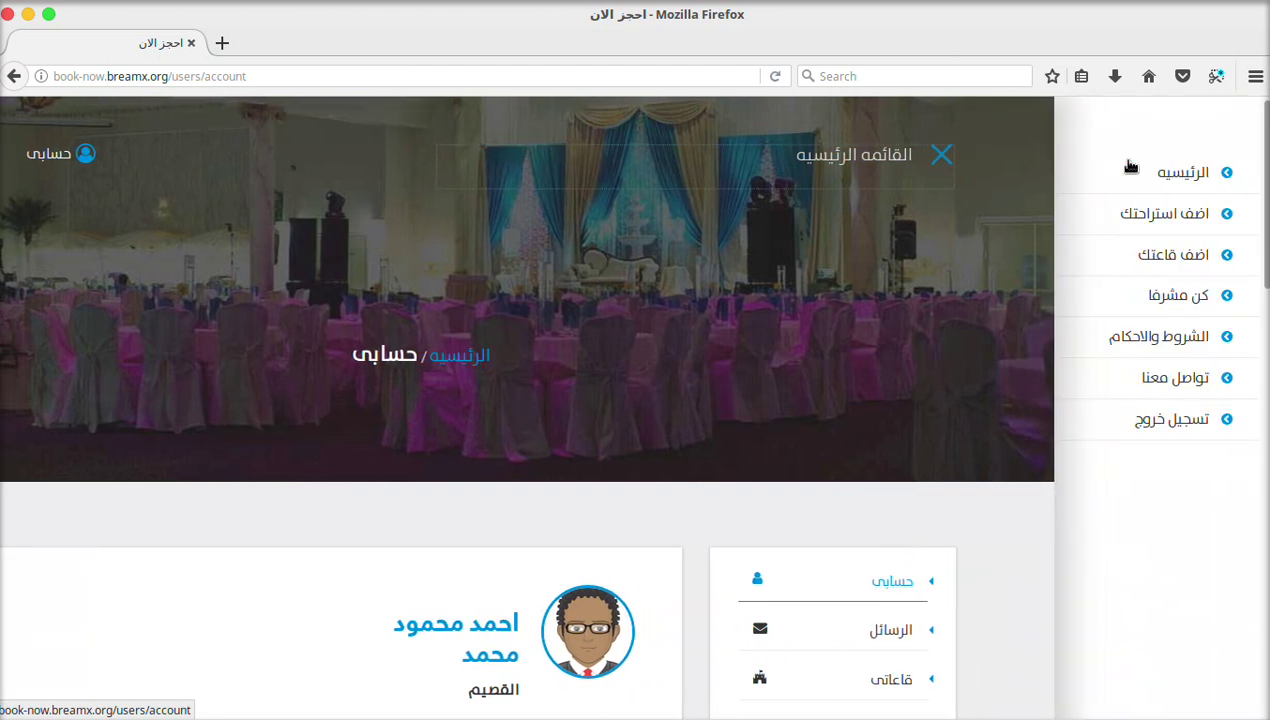
pyautogui.click(1208, 173)
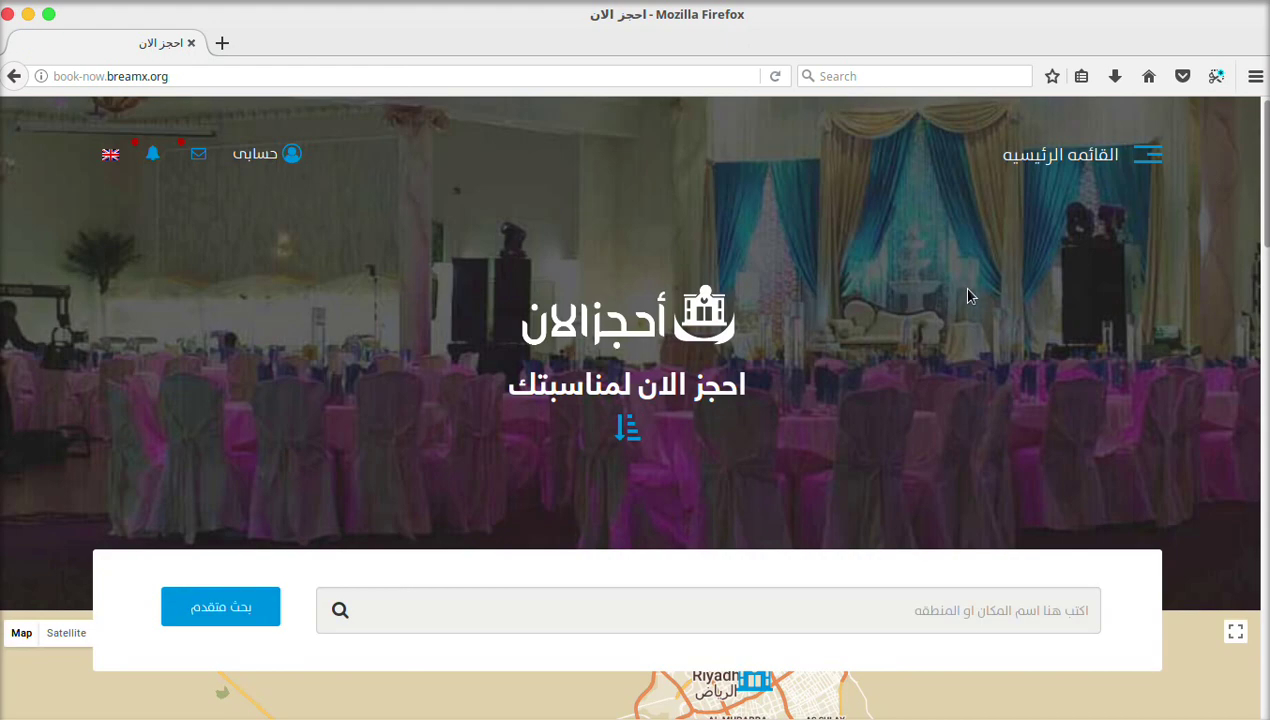
# - Open the full page of استراحه الوفاء والامل from its marker on the home page map
pyautogui.scroll(-3, 963, 287)
pyautogui.scroll(-6, 971, 295)
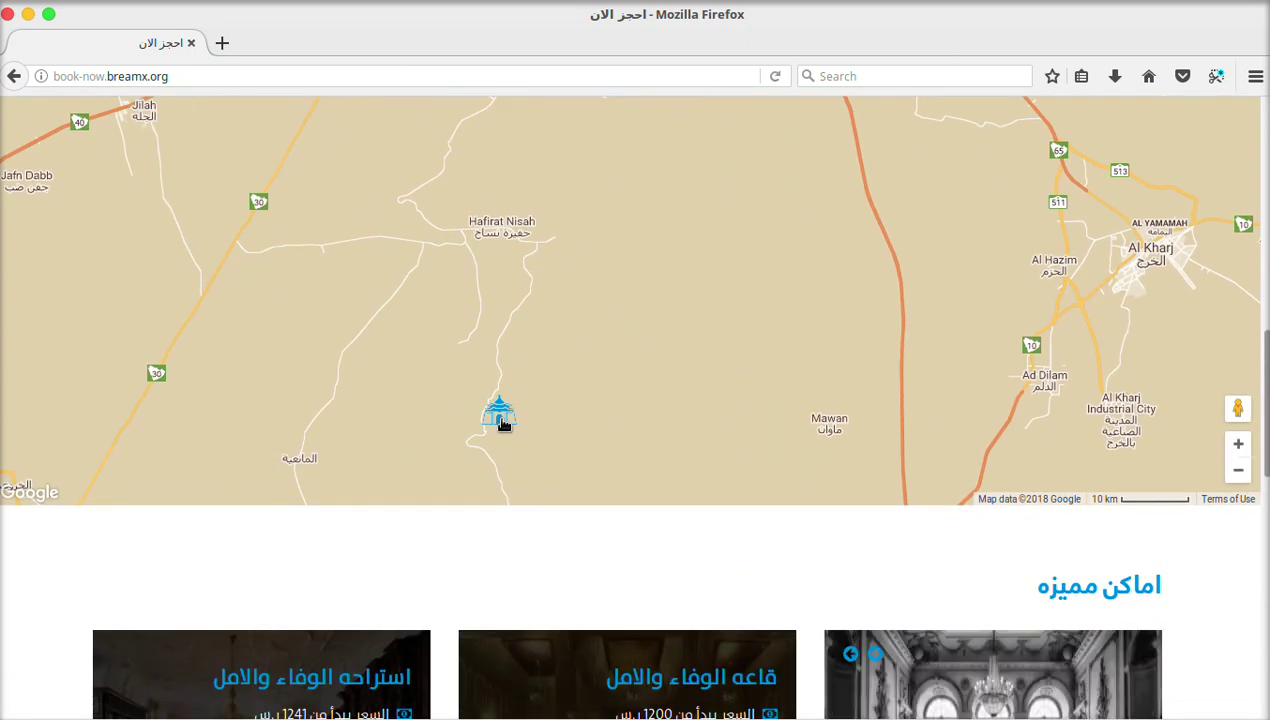
pyautogui.click(500, 415)
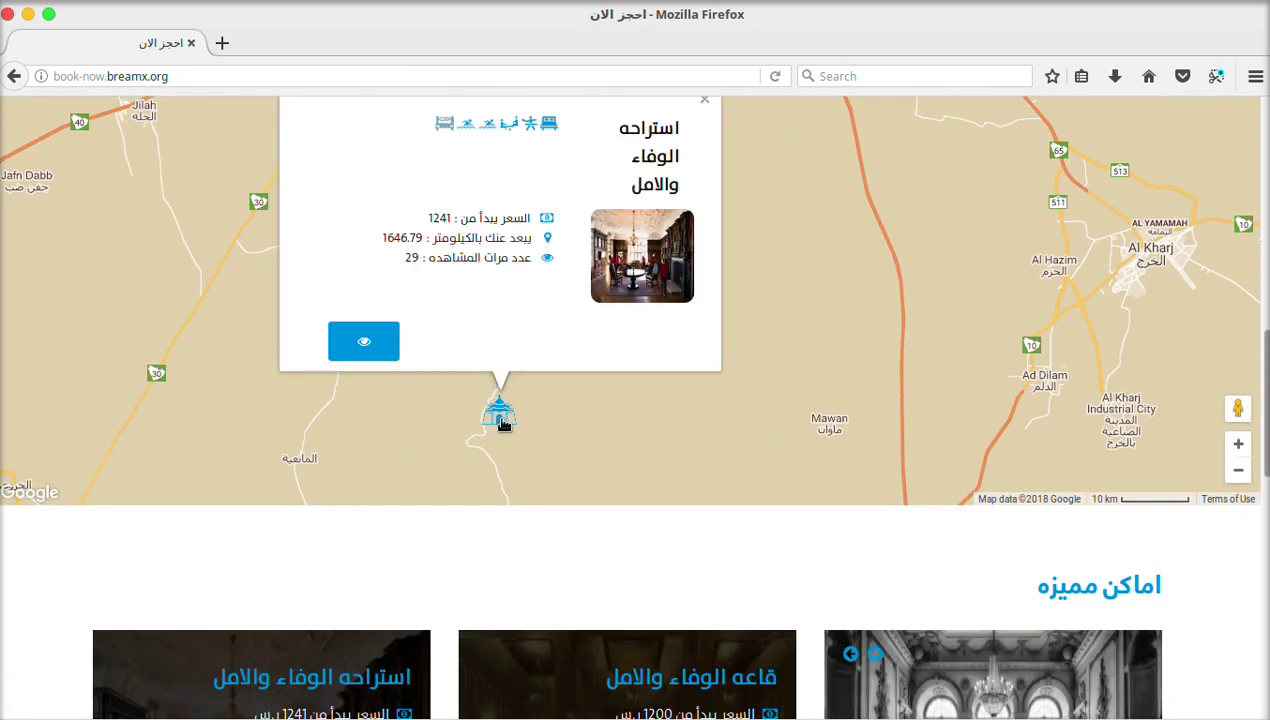
pyautogui.click(379, 348)
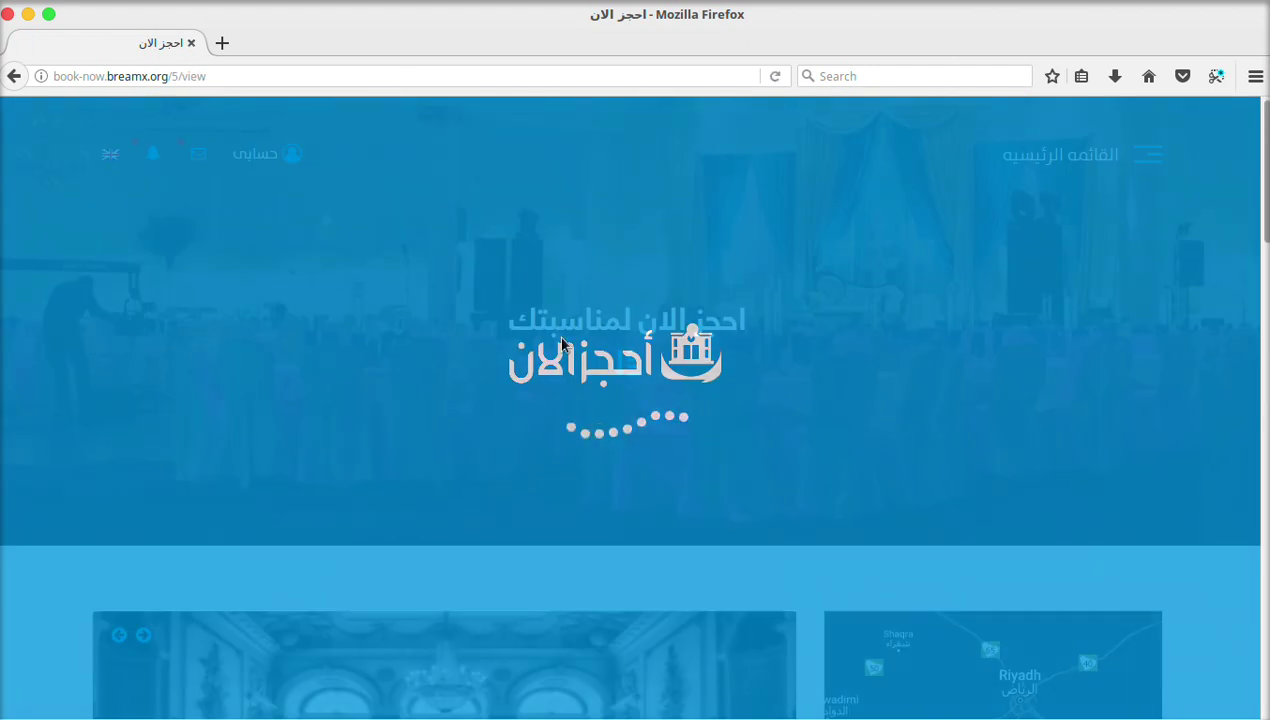
pyautogui.scroll(-2, 976, 282)
pyautogui.scroll(-10, 976, 282)
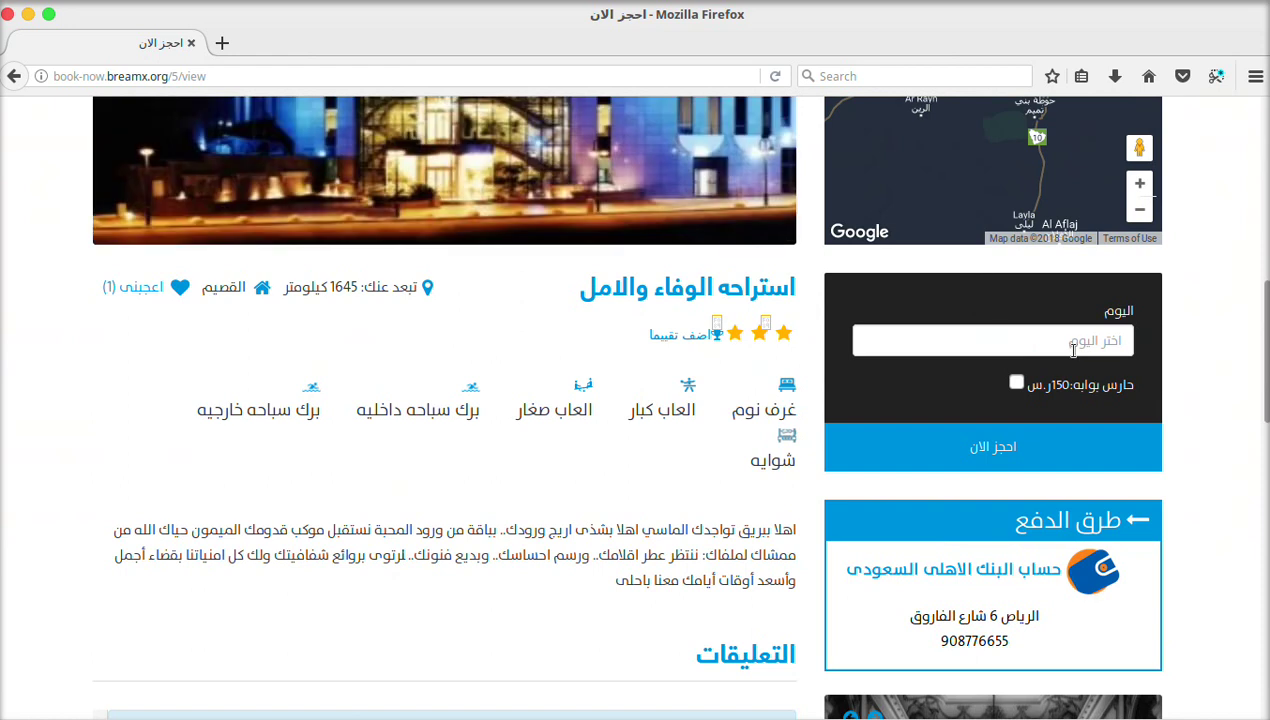
# - Book استراحه الوفاء والامل for Saturday 17 March 2018, 02:51–07:51 slot, with a gate guard (total 1650)
pyautogui.click(1072, 347)
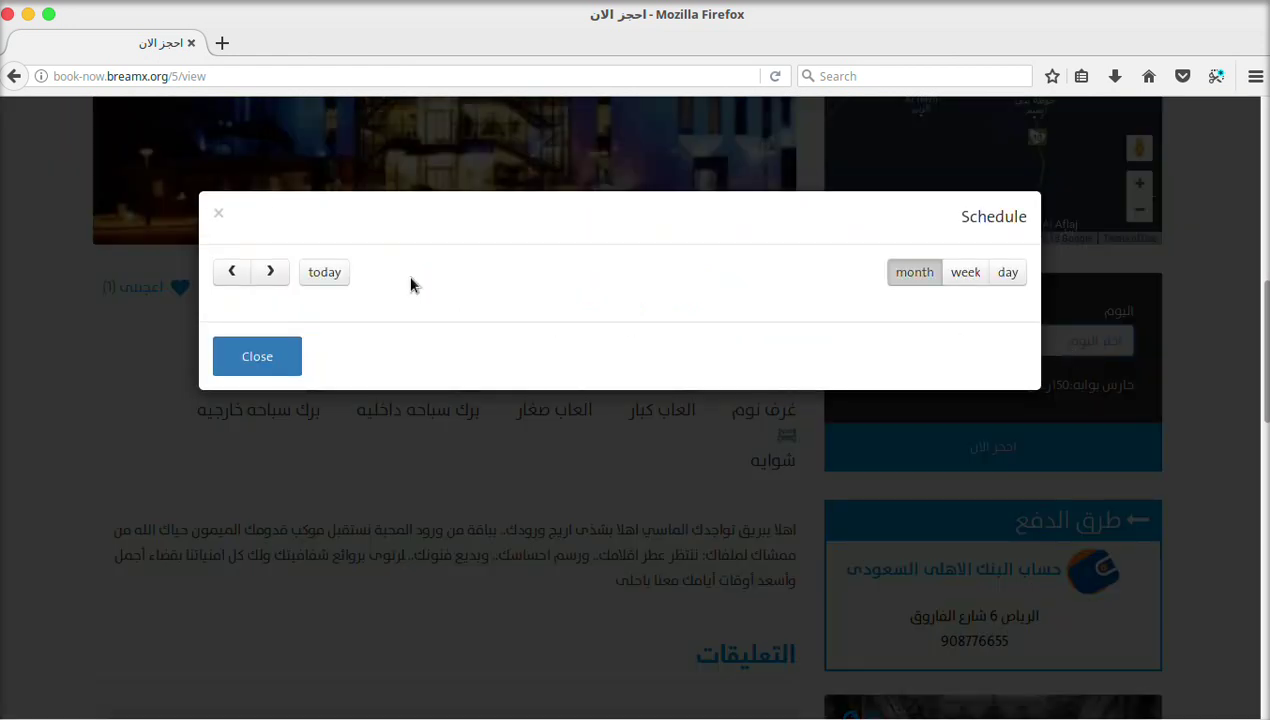
pyautogui.click(326, 275)
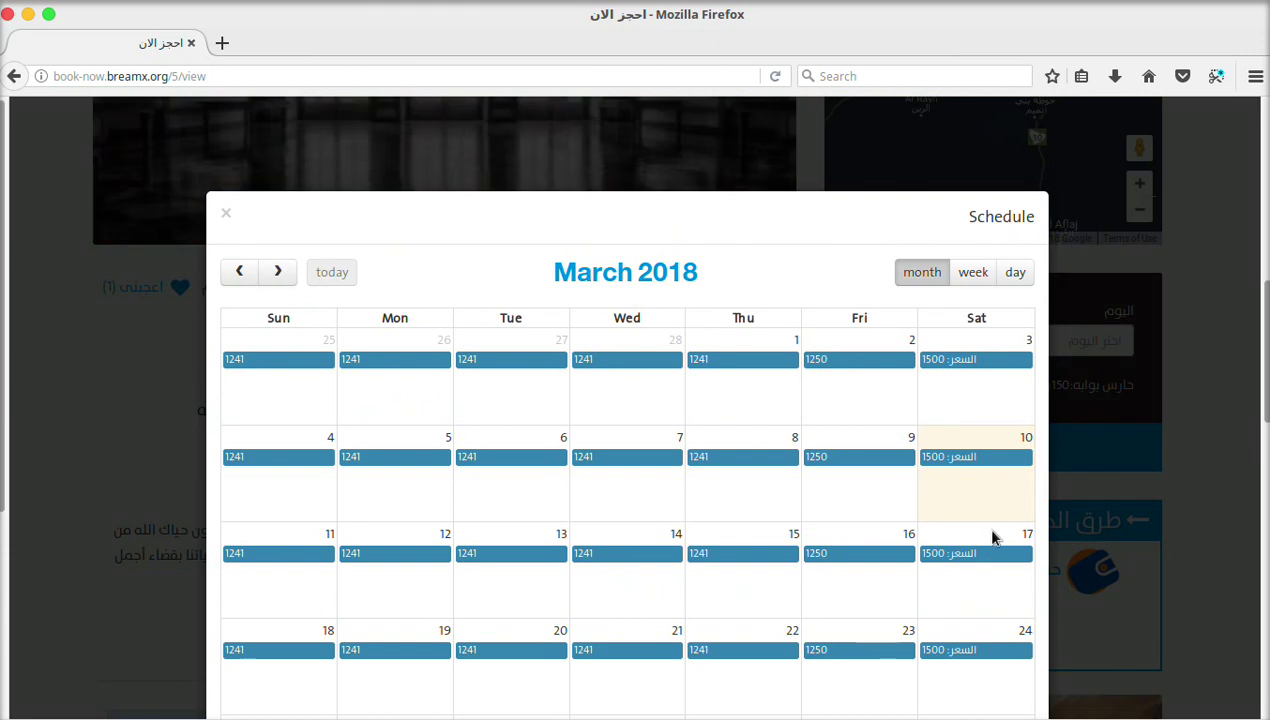
pyautogui.click(993, 540)
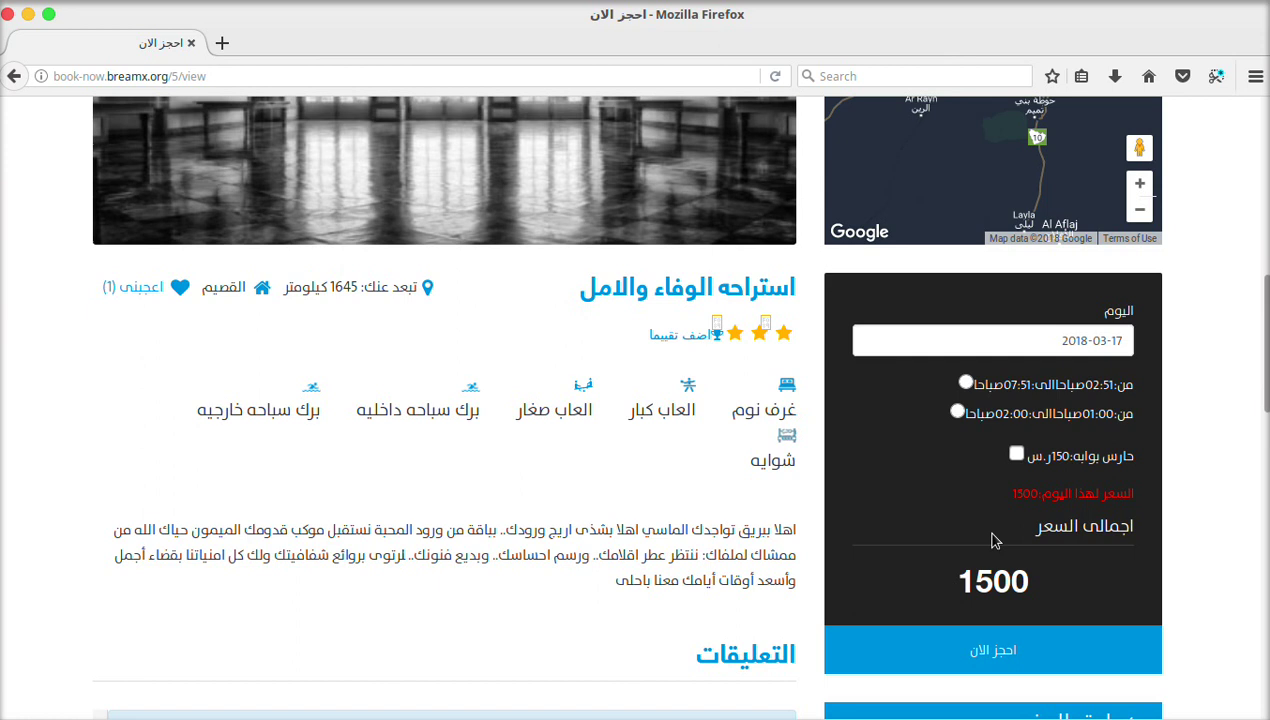
pyautogui.click(965, 382)
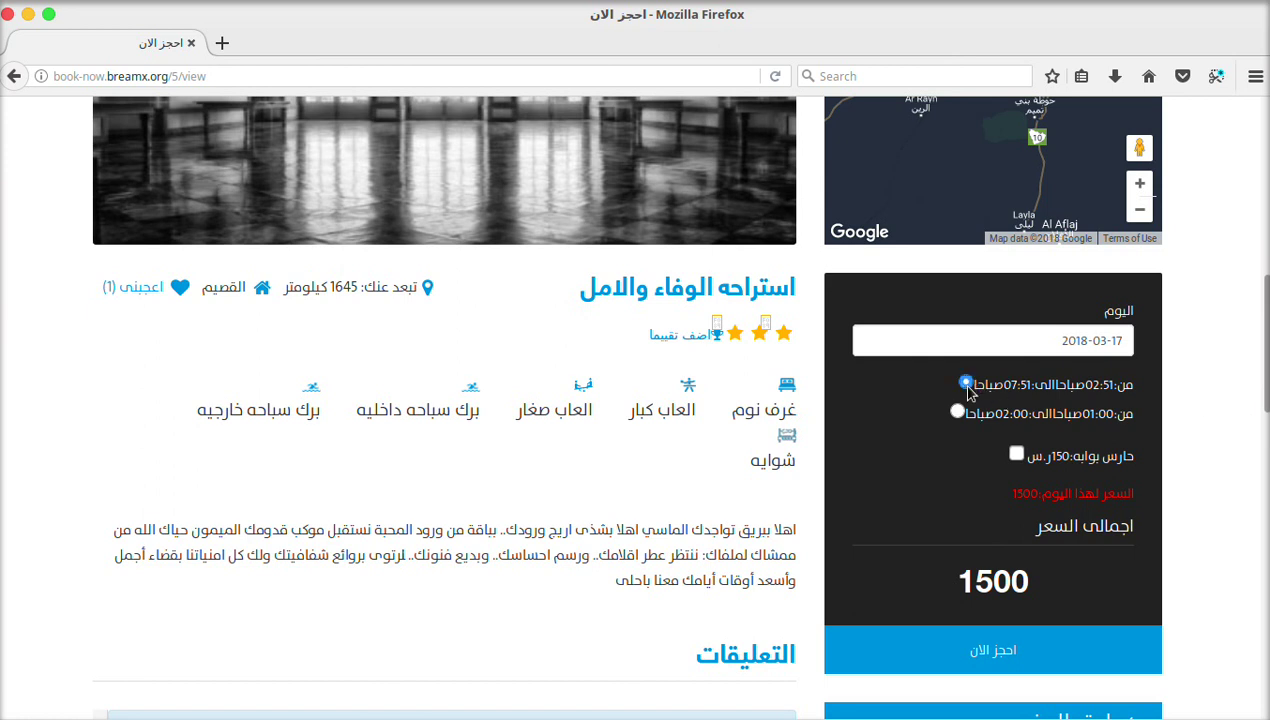
pyautogui.click(1016, 455)
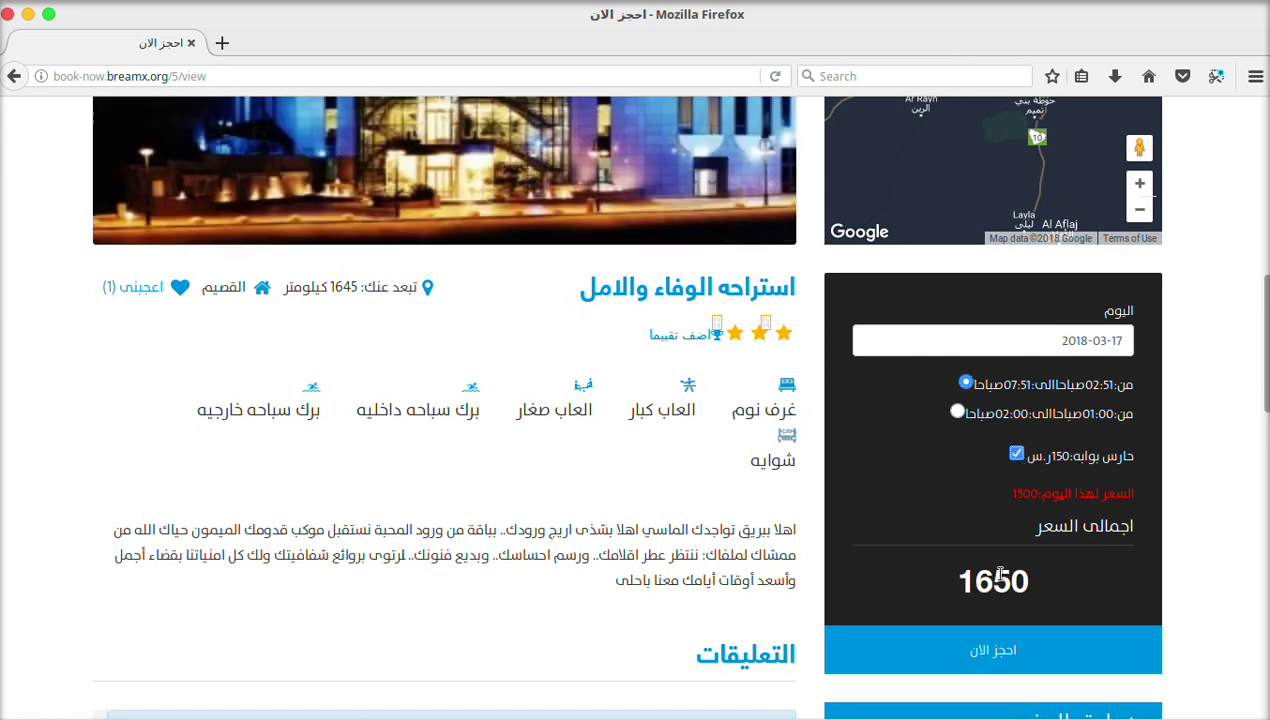
pyautogui.click(975, 660)
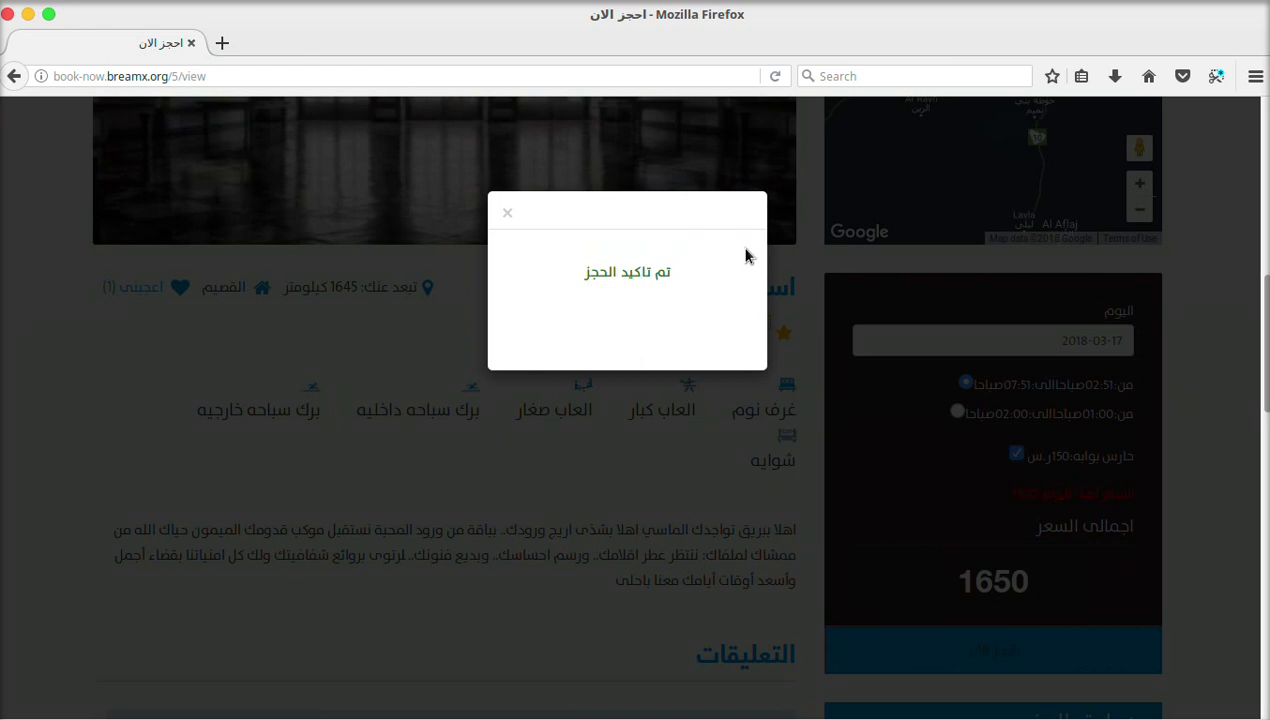
pyautogui.click(508, 216)
pyautogui.hotkey('alt', 'Tab')
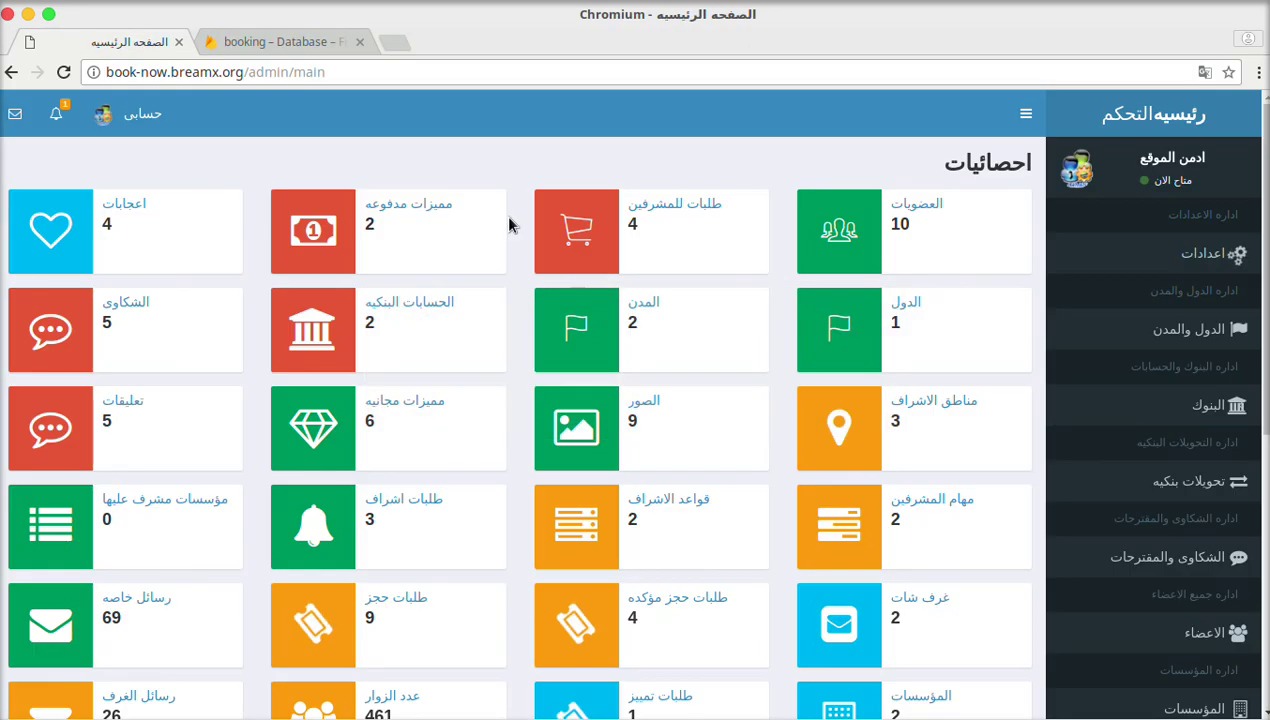
# - Confirm the new-booking notification in the admin panel, then switch to the Firebase booking database
pyautogui.click(63, 122)
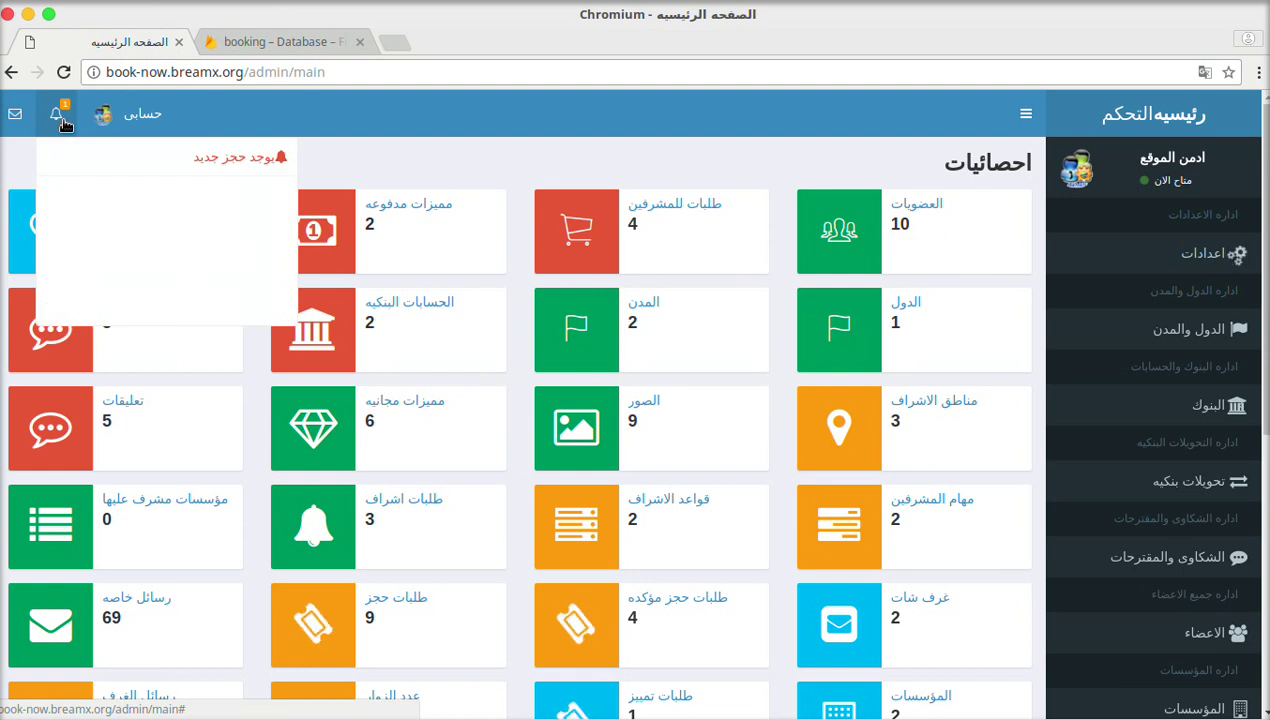
pyautogui.click(315, 125)
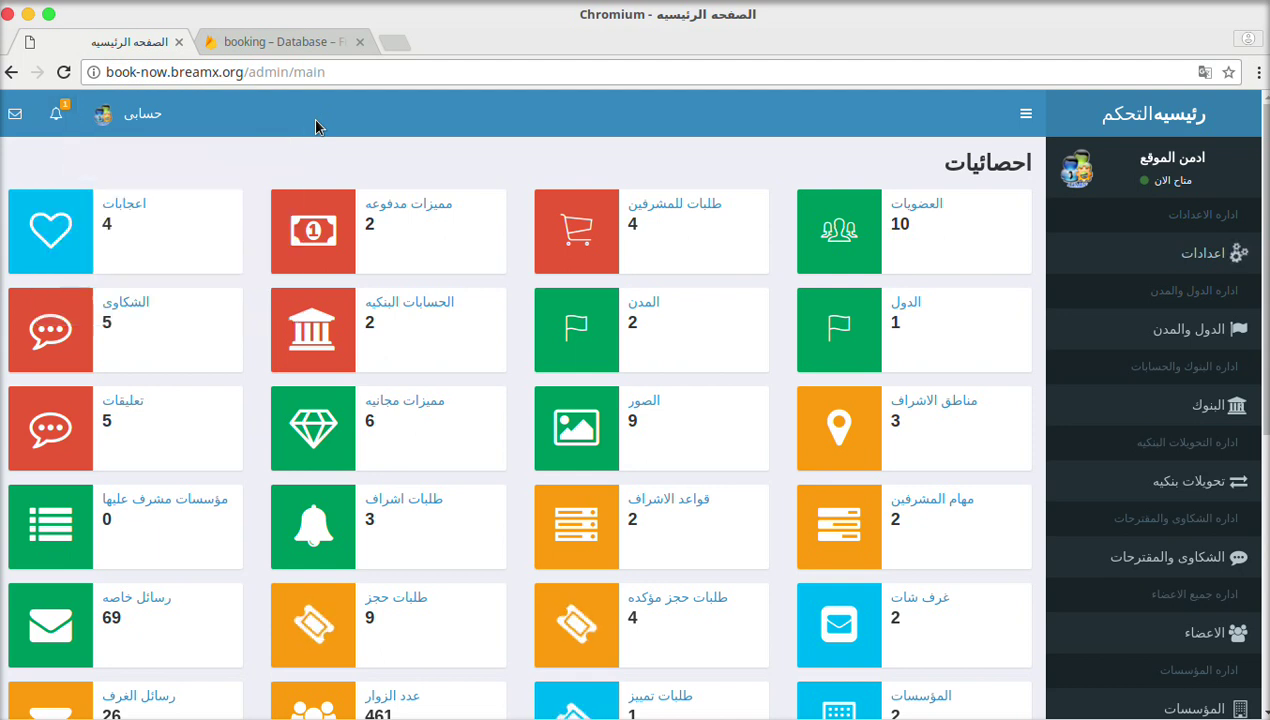
pyautogui.click(54, 117)
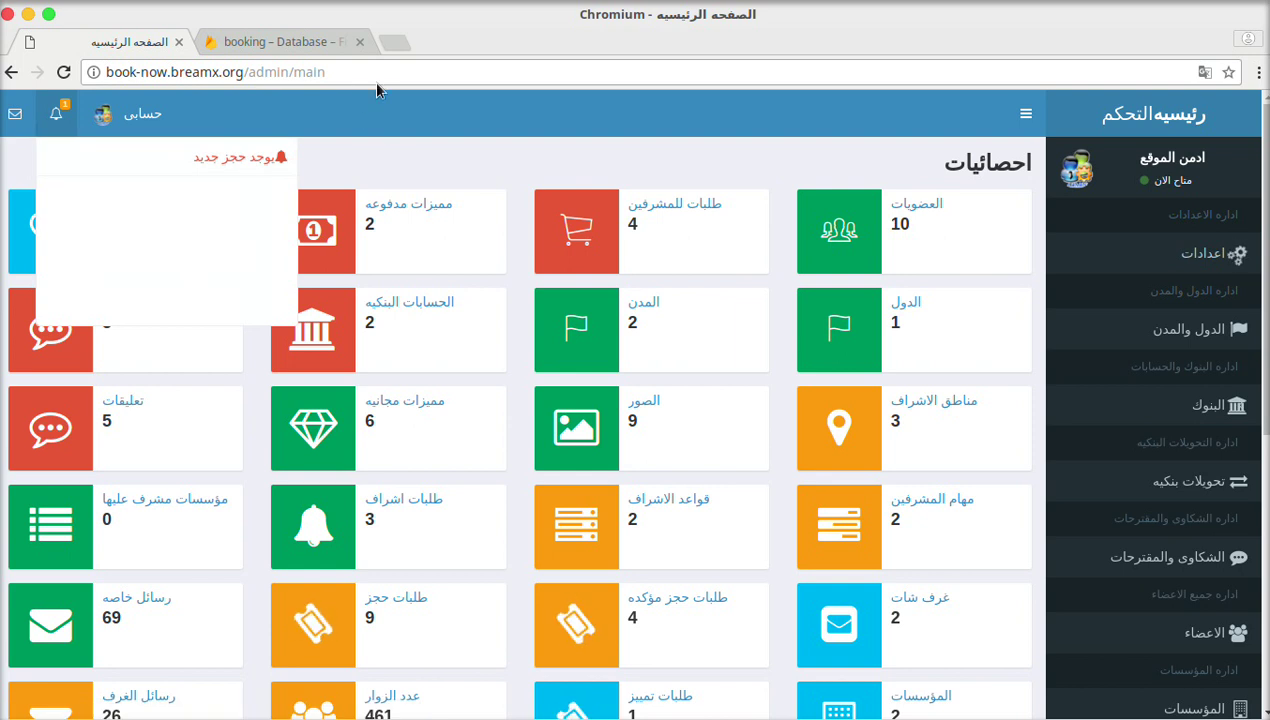
pyautogui.click(320, 42)
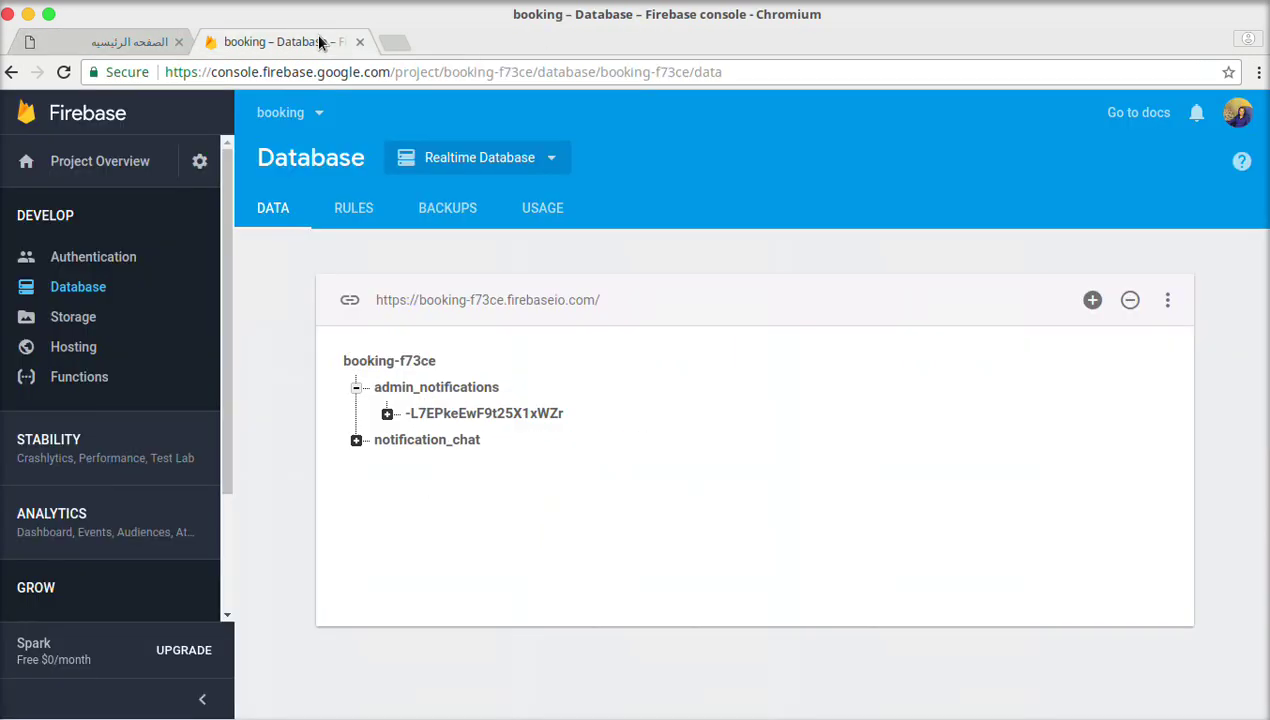
# - Inspect the admin notification's 'reservation' link value in Firebase, then return to the admin dashboard
pyautogui.click(386, 415)
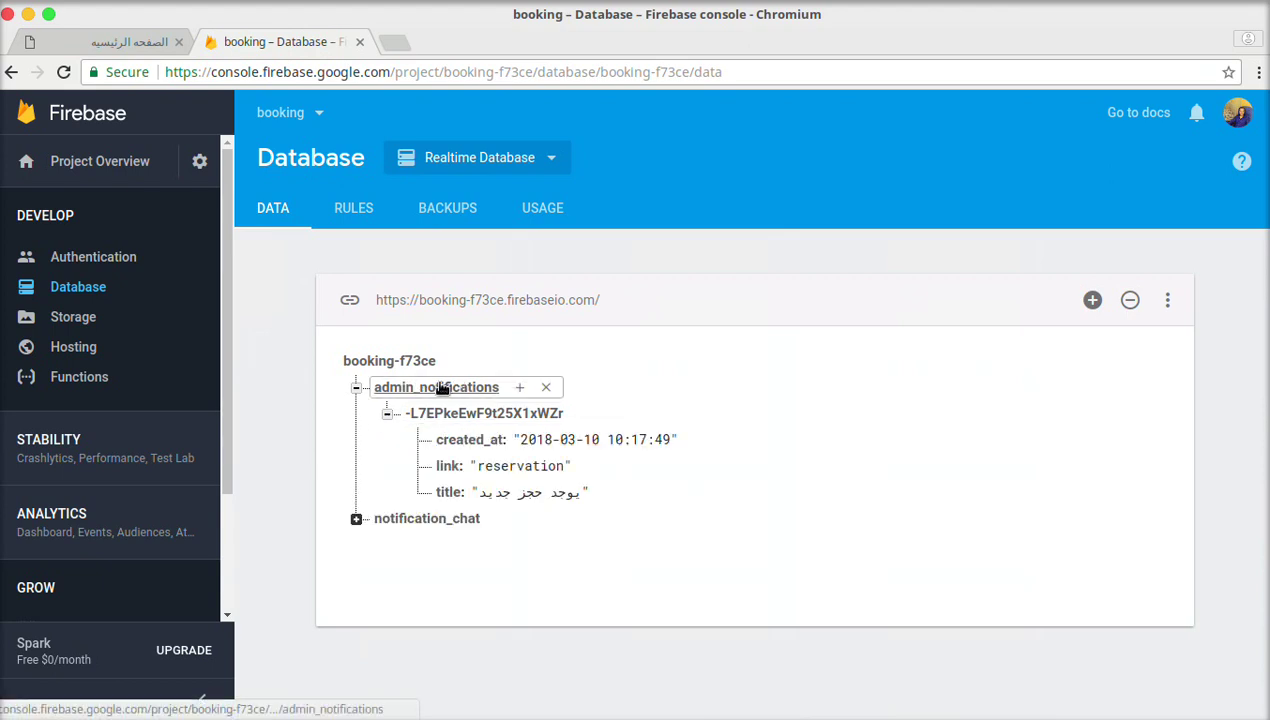
pyautogui.click(515, 466)
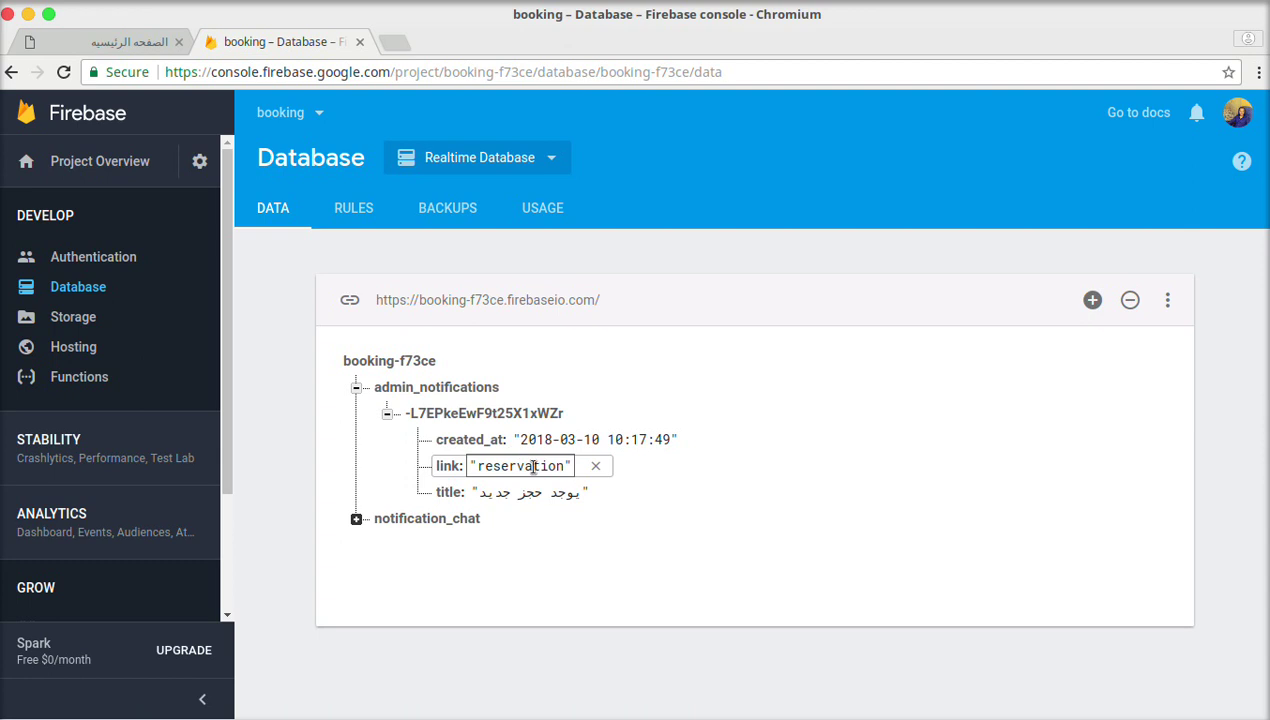
pyautogui.tripleClick(535, 467)
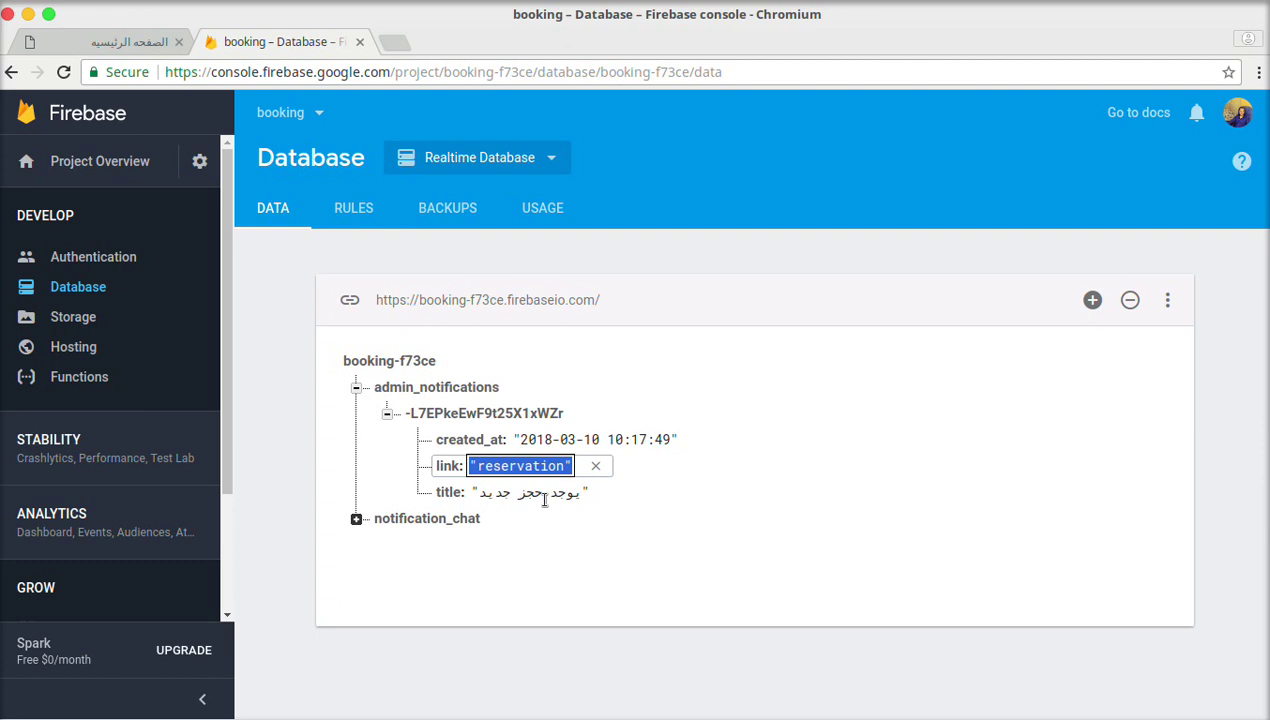
pyautogui.click(104, 46)
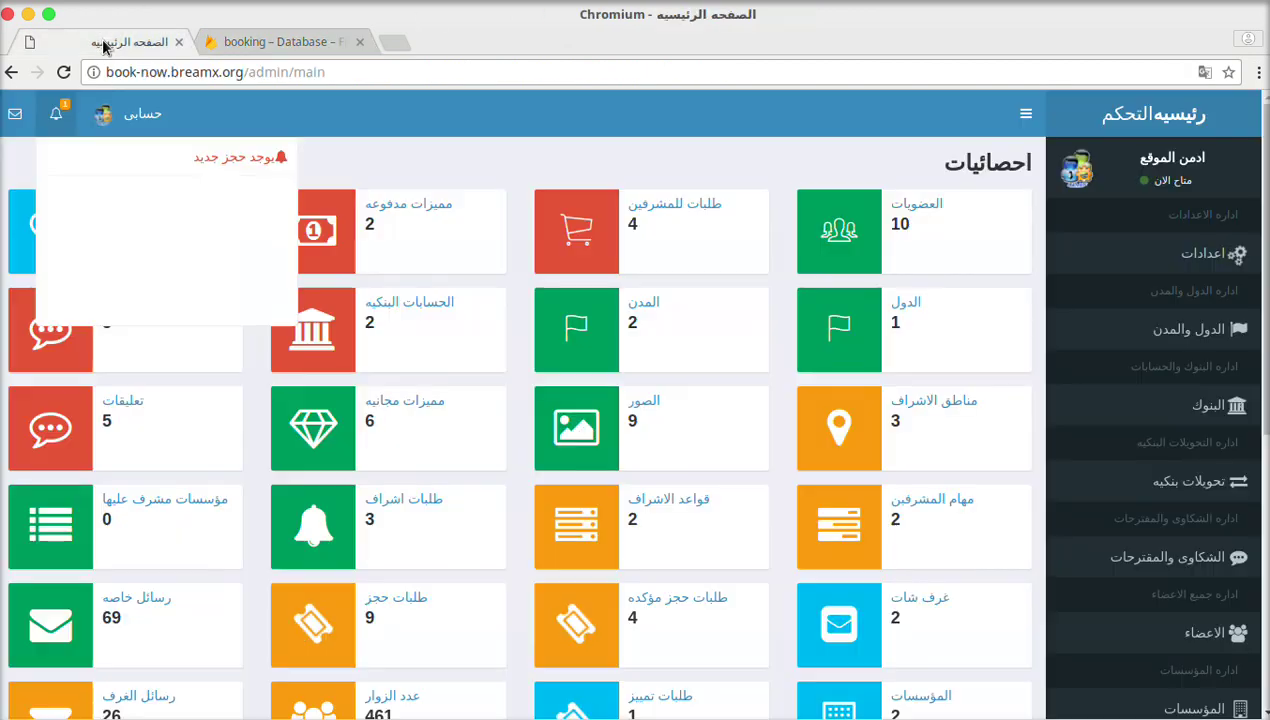
# - Open the booking requests page from the 'يوجد حجز جديد' alert, then switch to Firefox
pyautogui.click(230, 158)
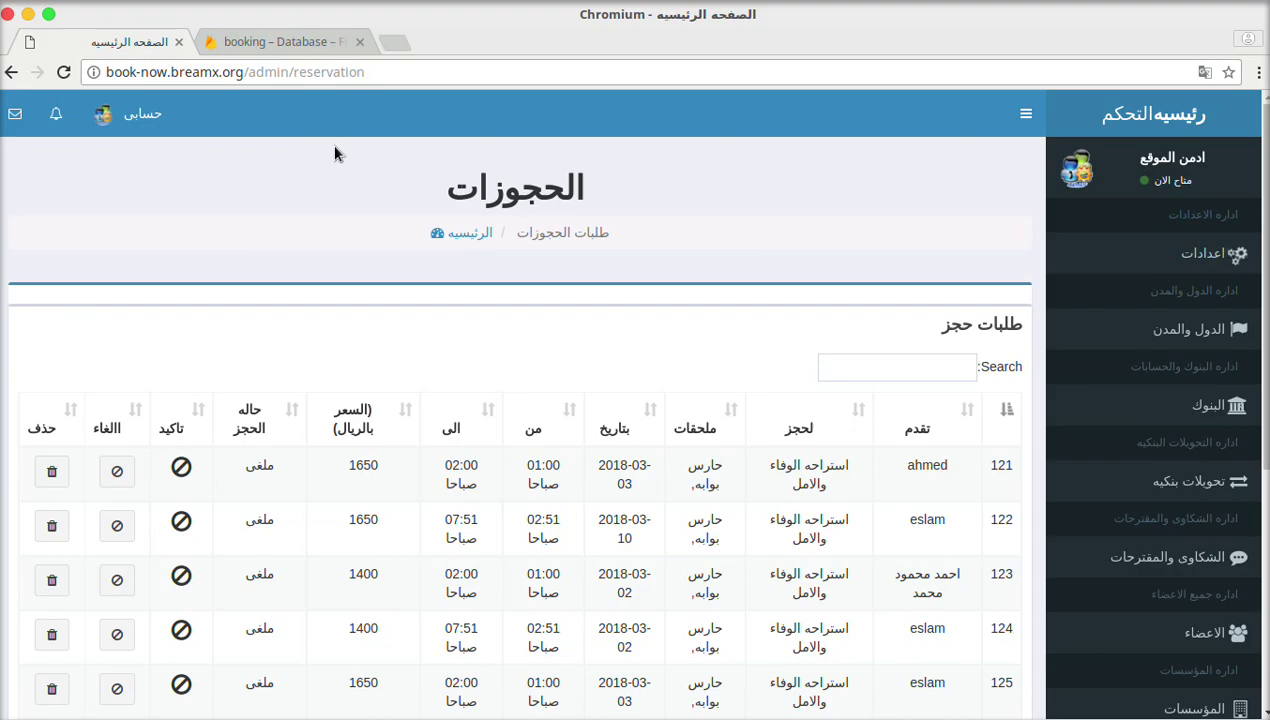
pyautogui.hotkey('alt', 'Tab')
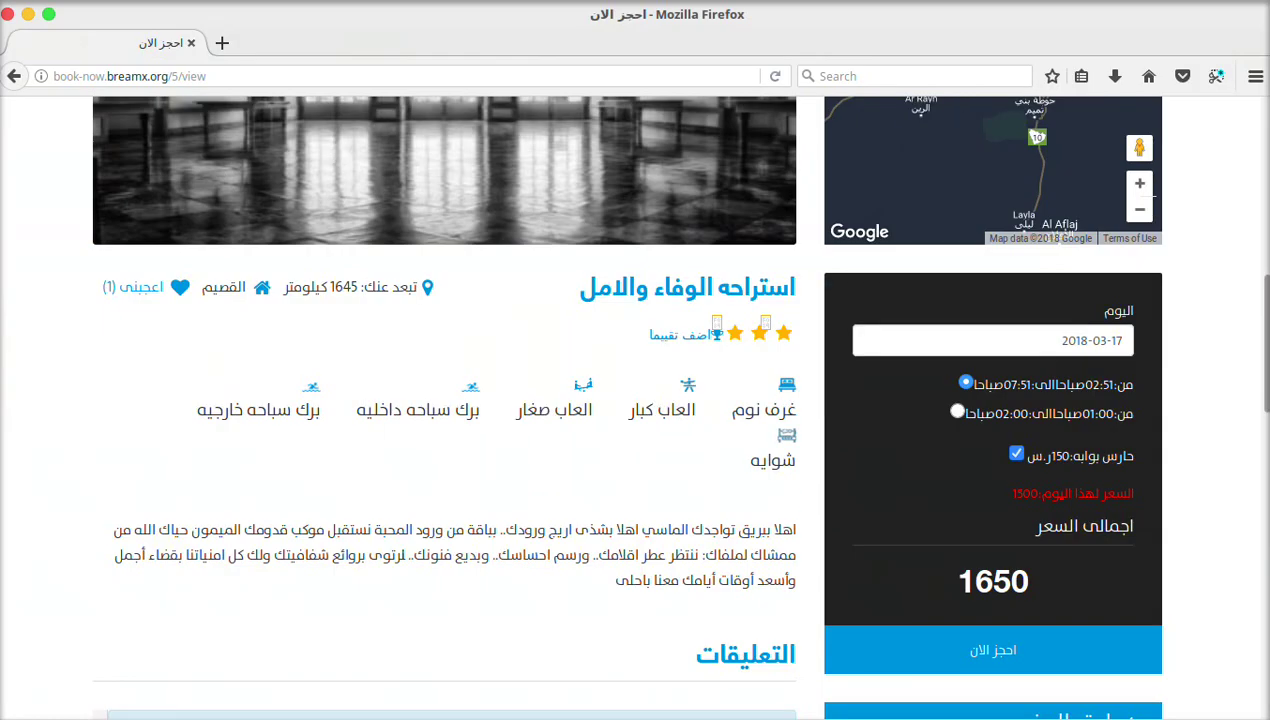
# - Open the chat inbox from the unread 'nice chat' message notification
pyautogui.scroll(10, 1256, 128)
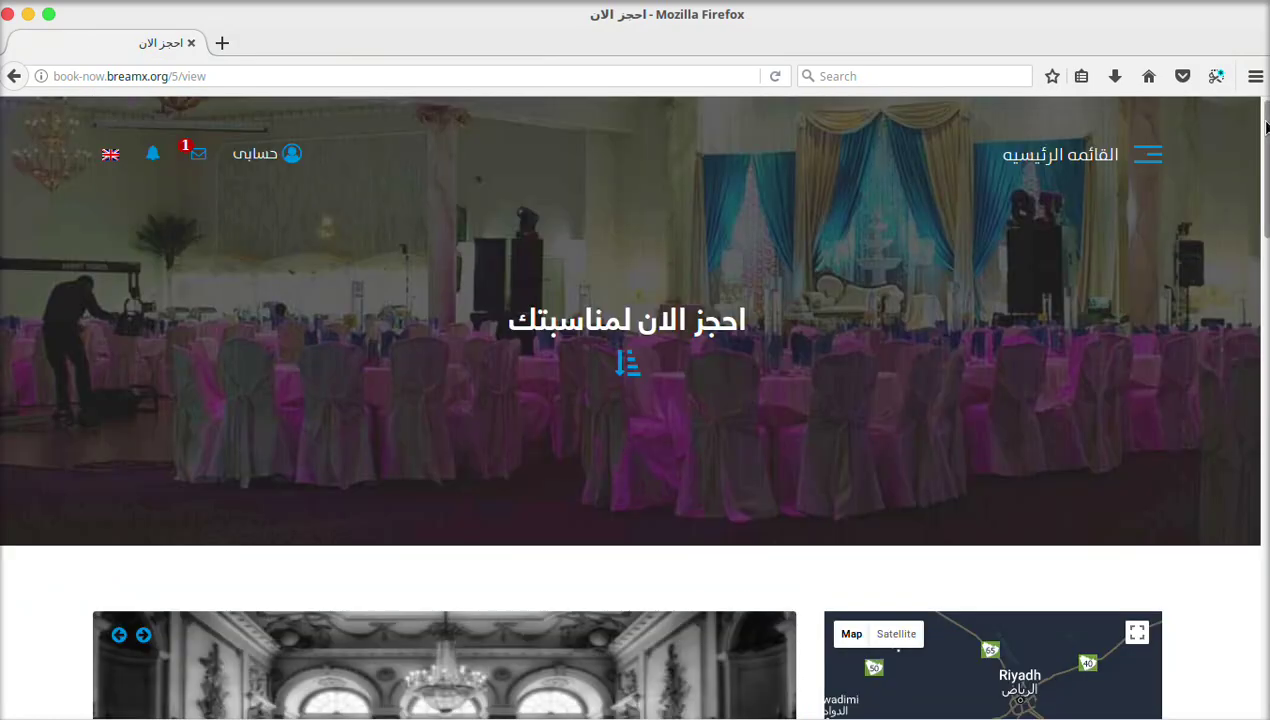
pyautogui.click(198, 155)
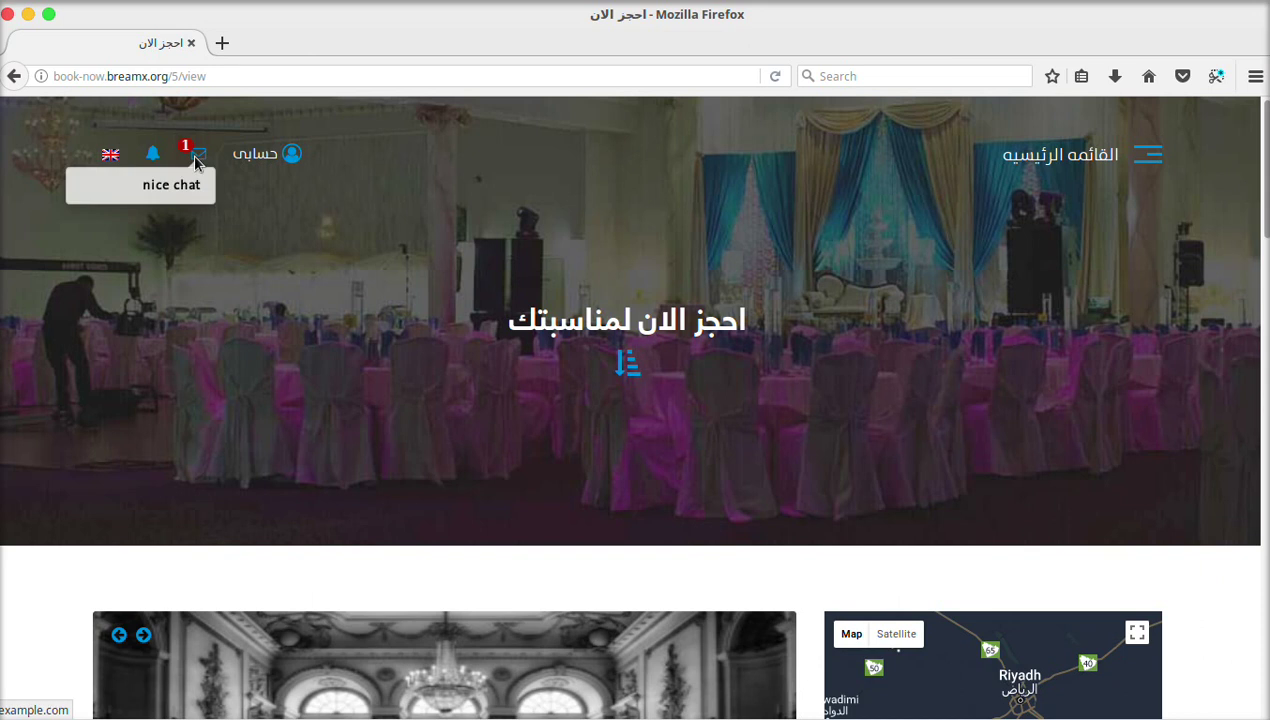
pyautogui.click(182, 184)
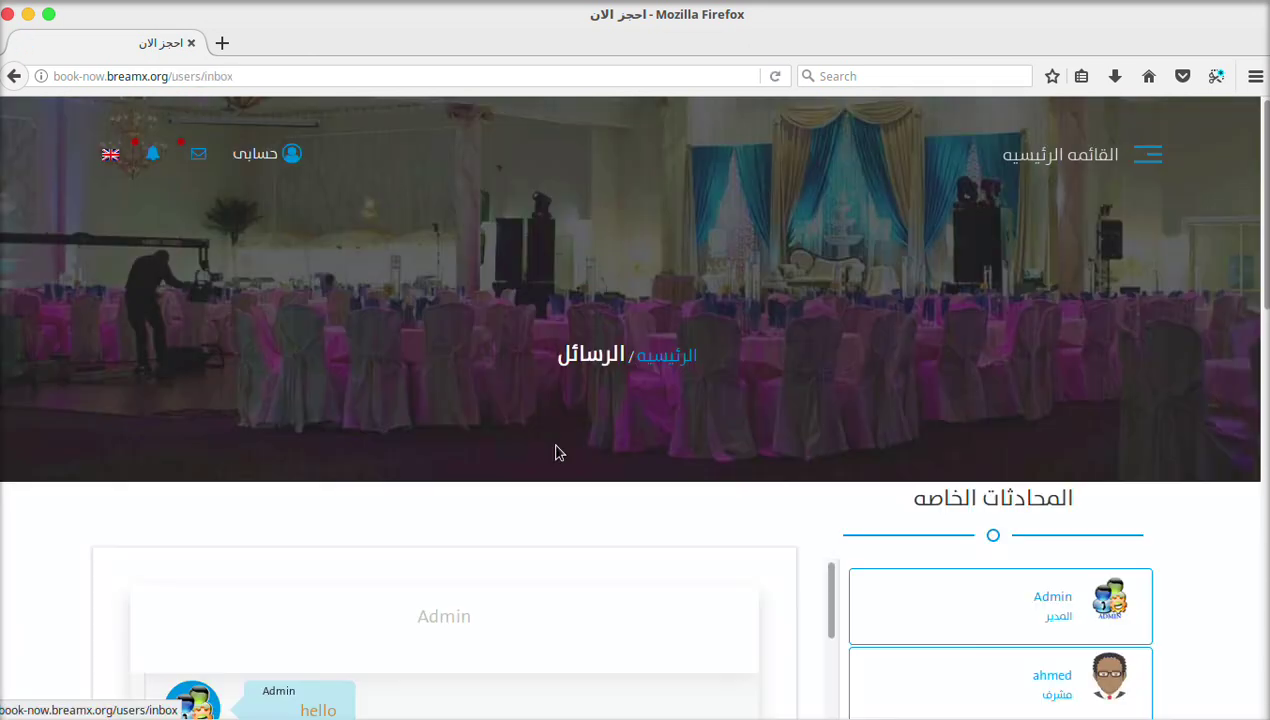
pyautogui.scroll(-8, 520, 415)
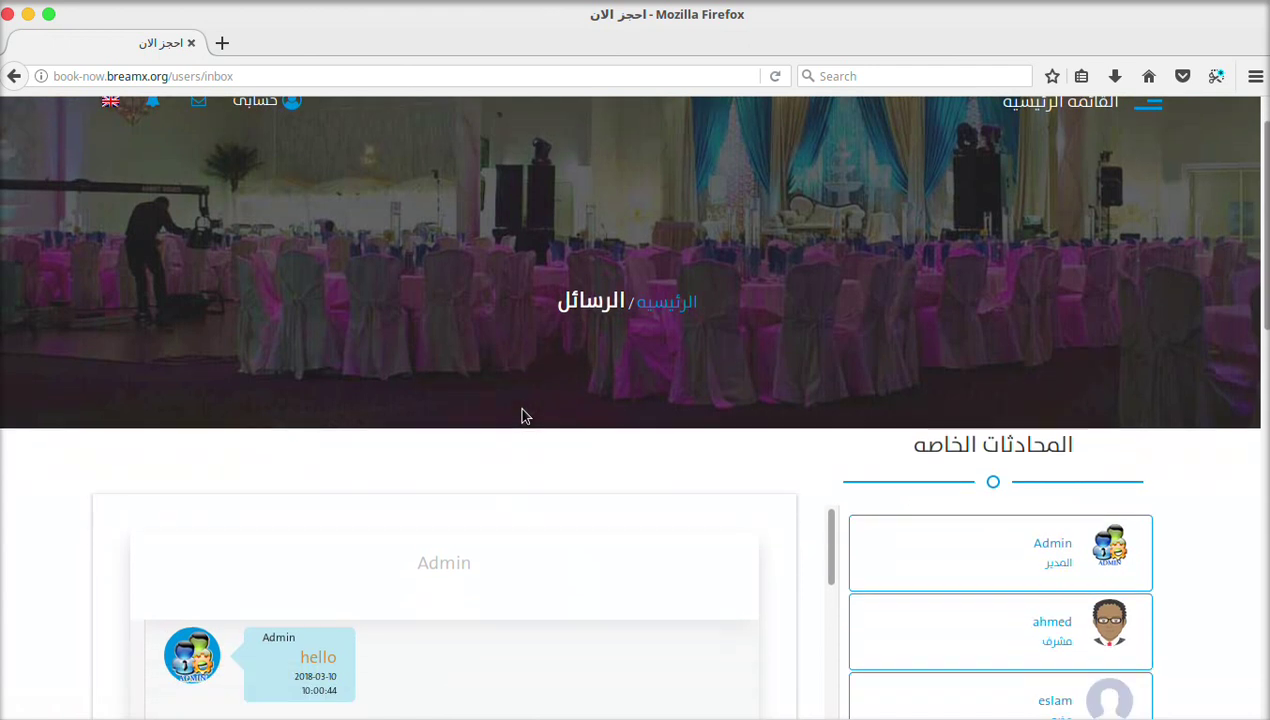
pyautogui.scroll(2, 520, 415)
pyautogui.scroll(3, 522, 416)
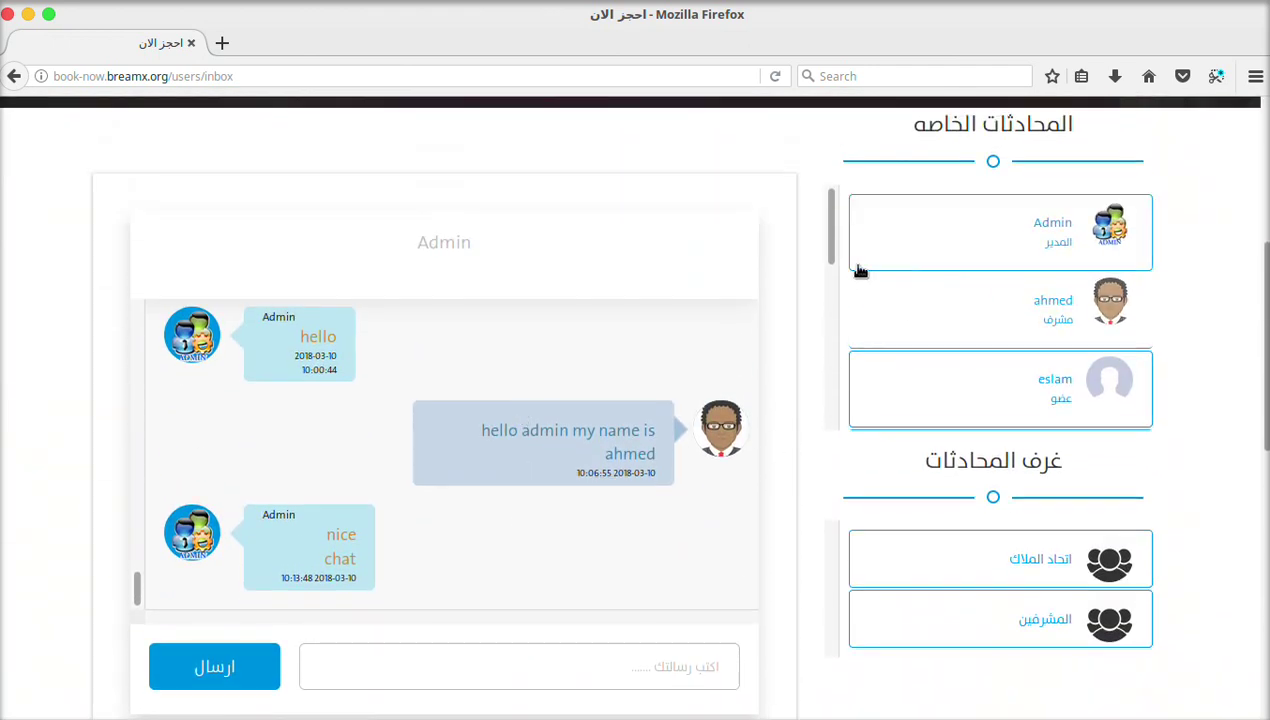
# - Send the admin the message 'welcome message from' followed by the user's name
pyautogui.click(576, 662)
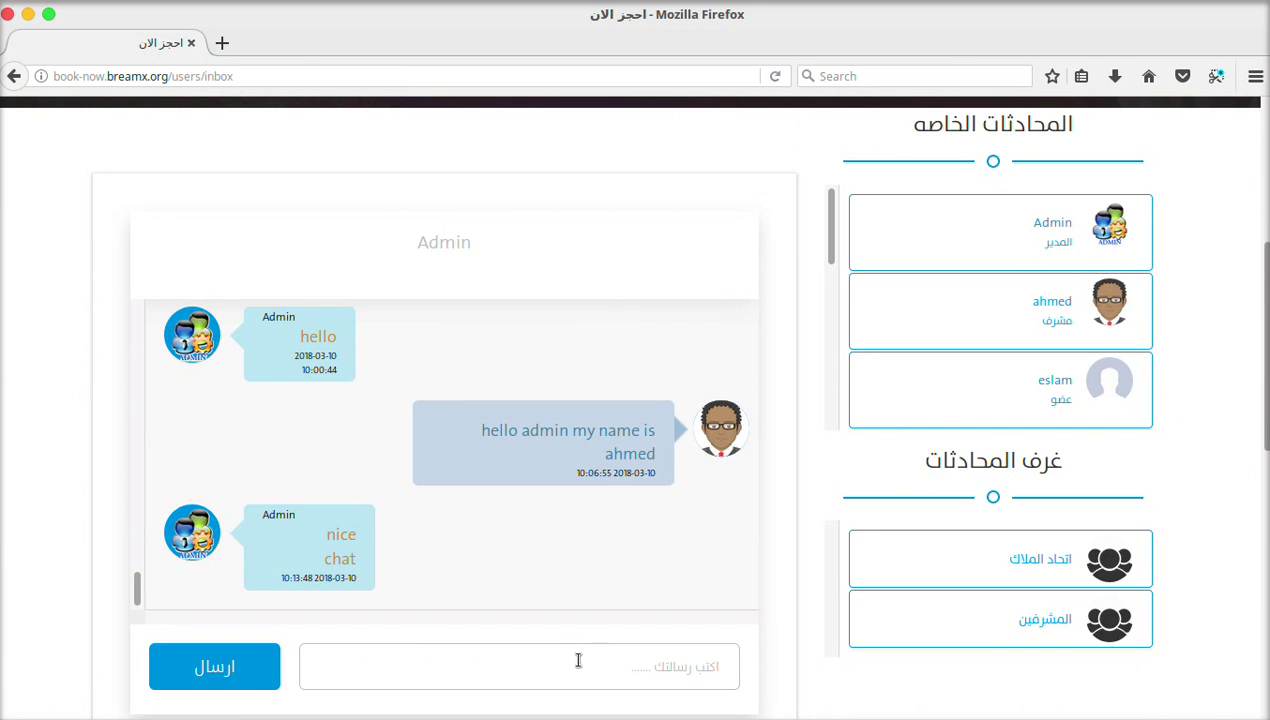
pyautogui.write('weclo')
pyautogui.write('me')
pyautogui.press('BackSpace')
pyautogui.press('BackSpace')
pyautogui.press('BackSpace')
pyautogui.press('BackSpace')
pyautogui.write('lcome message')
pyautogui.press('BackSpace')
pyautogui.write('from')
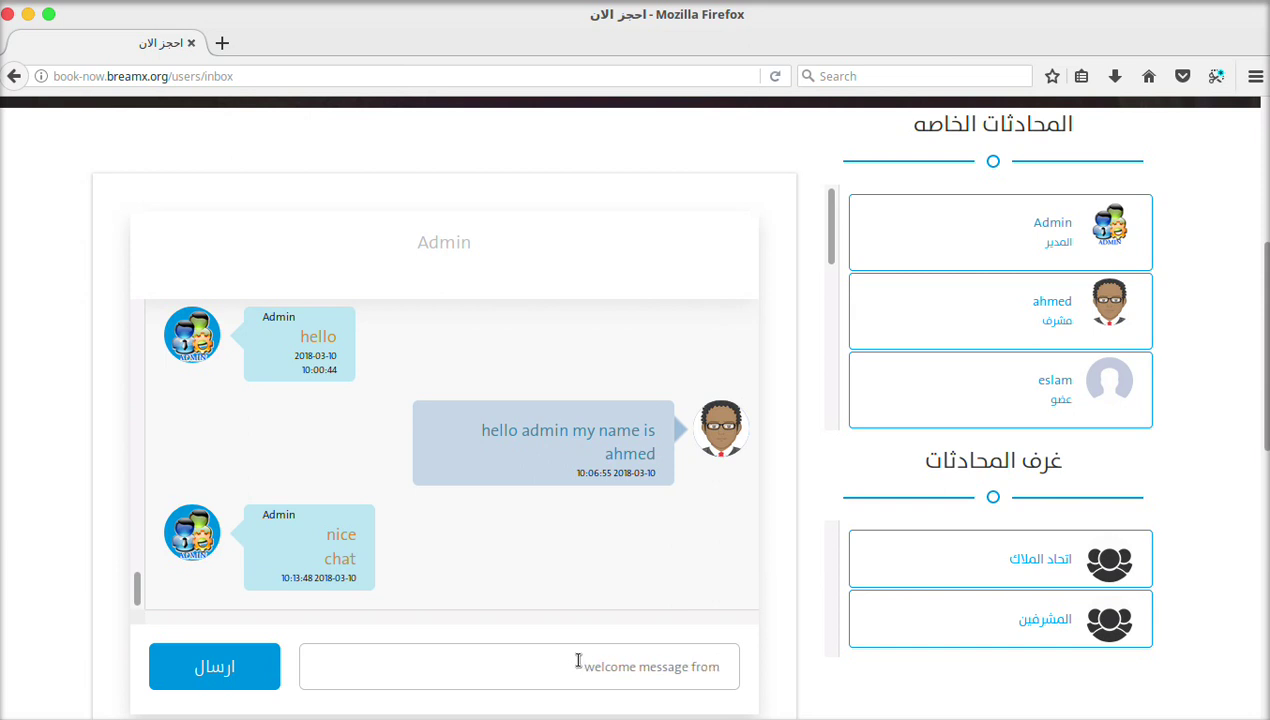
pyautogui.write(' ahmed')
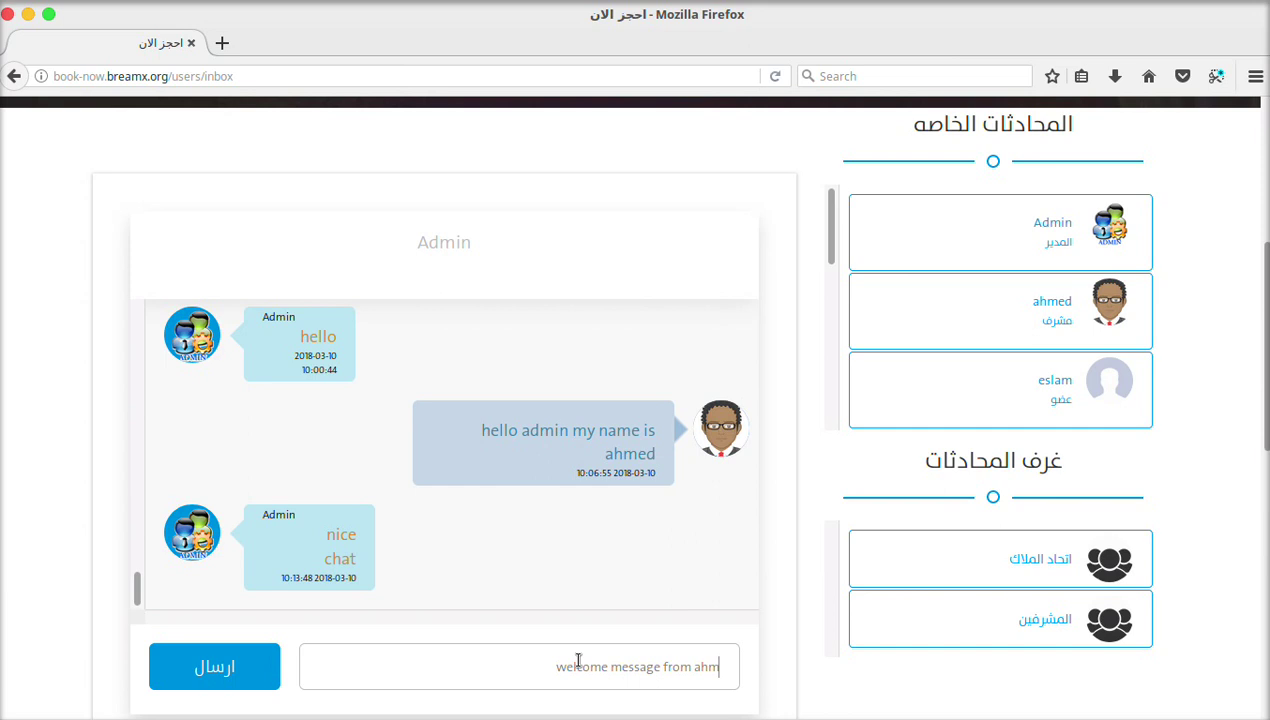
pyautogui.click(221, 683)
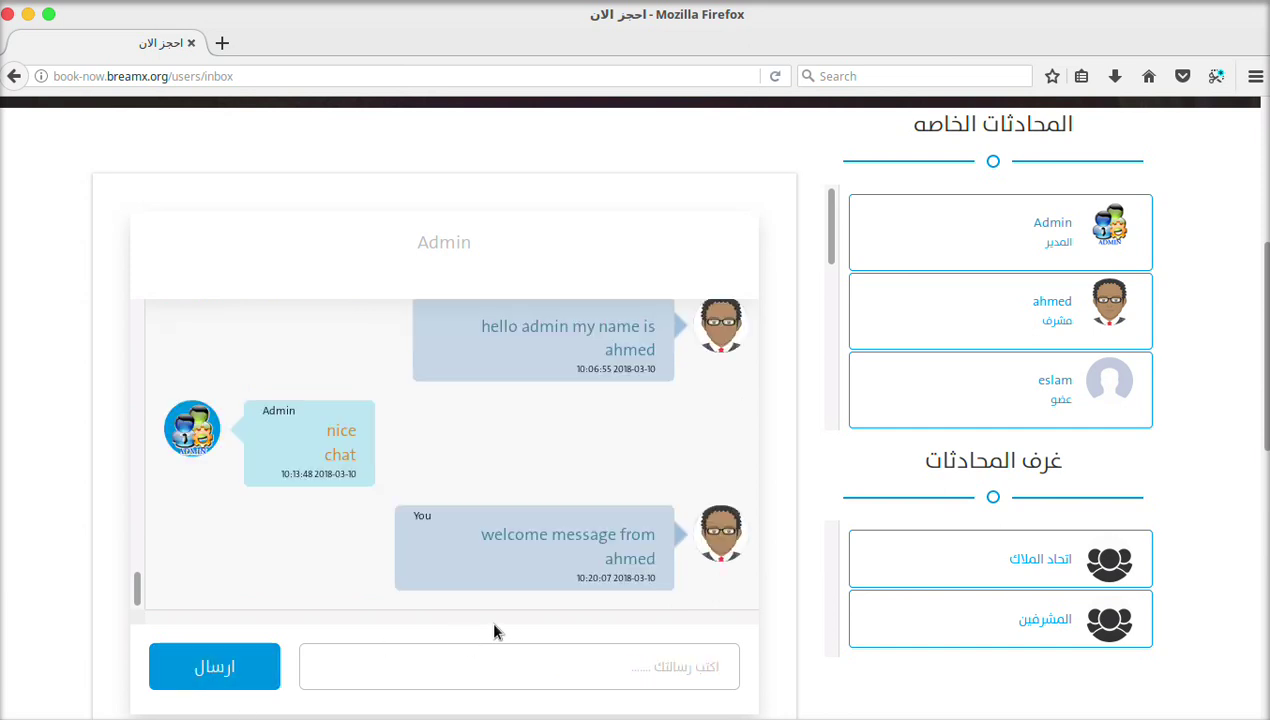
pyautogui.hotkey('alt', 'Tab')
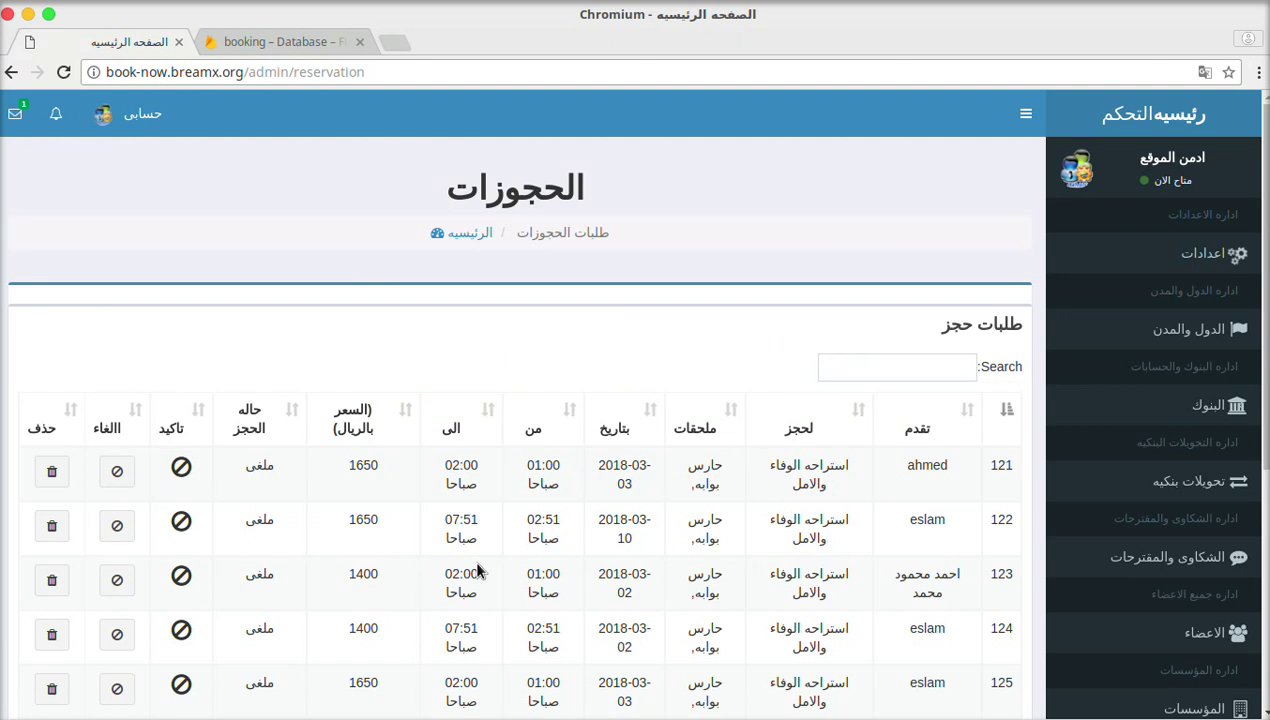
# - Open the newest dashboard conversation and scroll its chat to show the welcome message
pyautogui.click(22, 122)
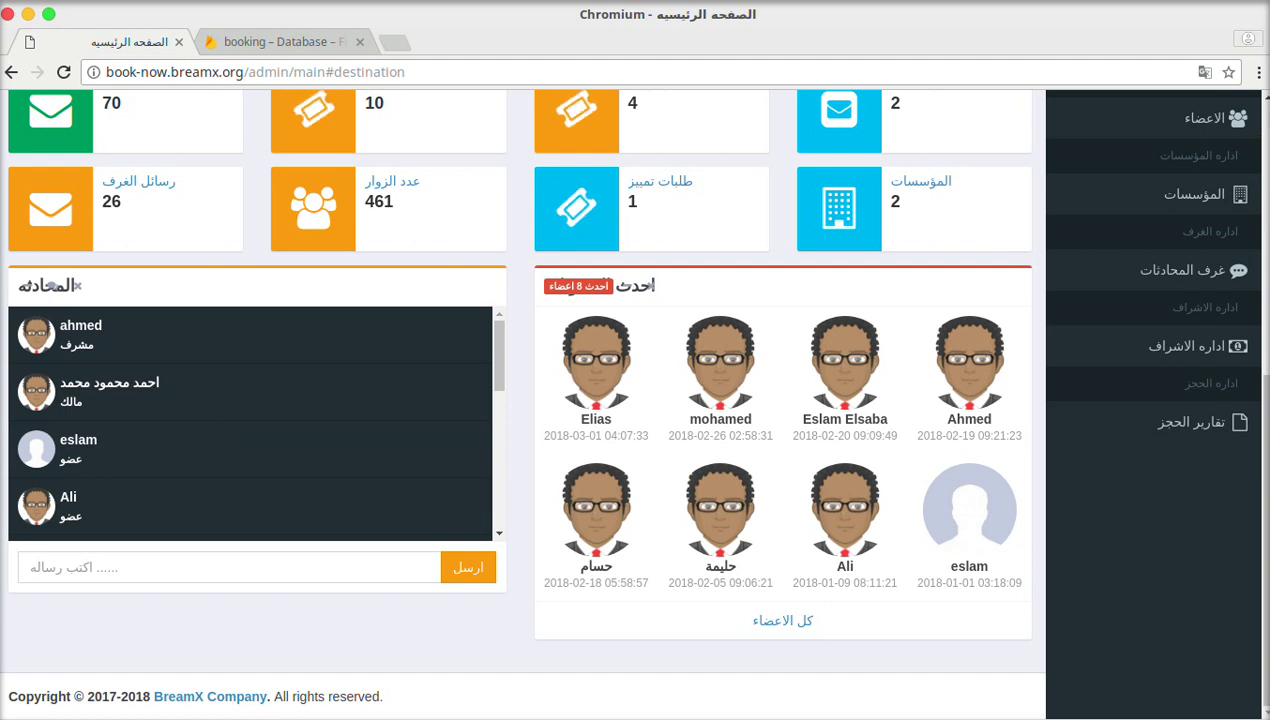
pyautogui.click(1265, 120)
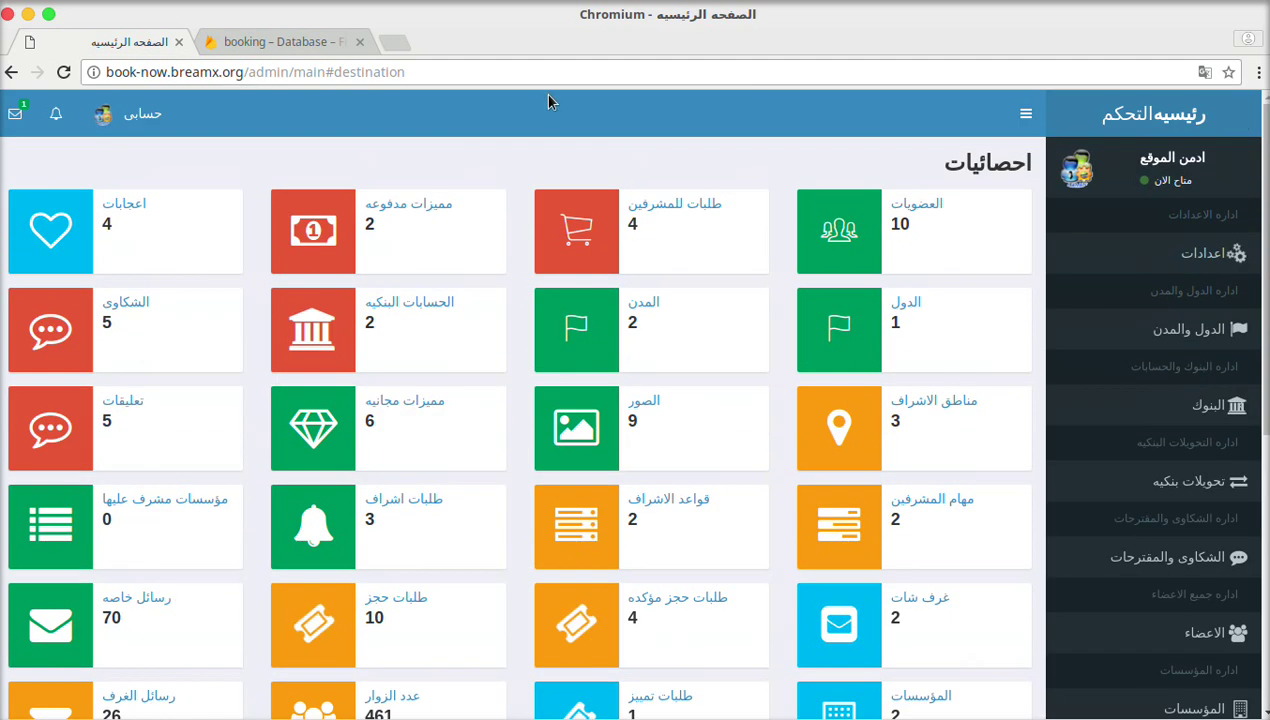
pyautogui.click(13, 116)
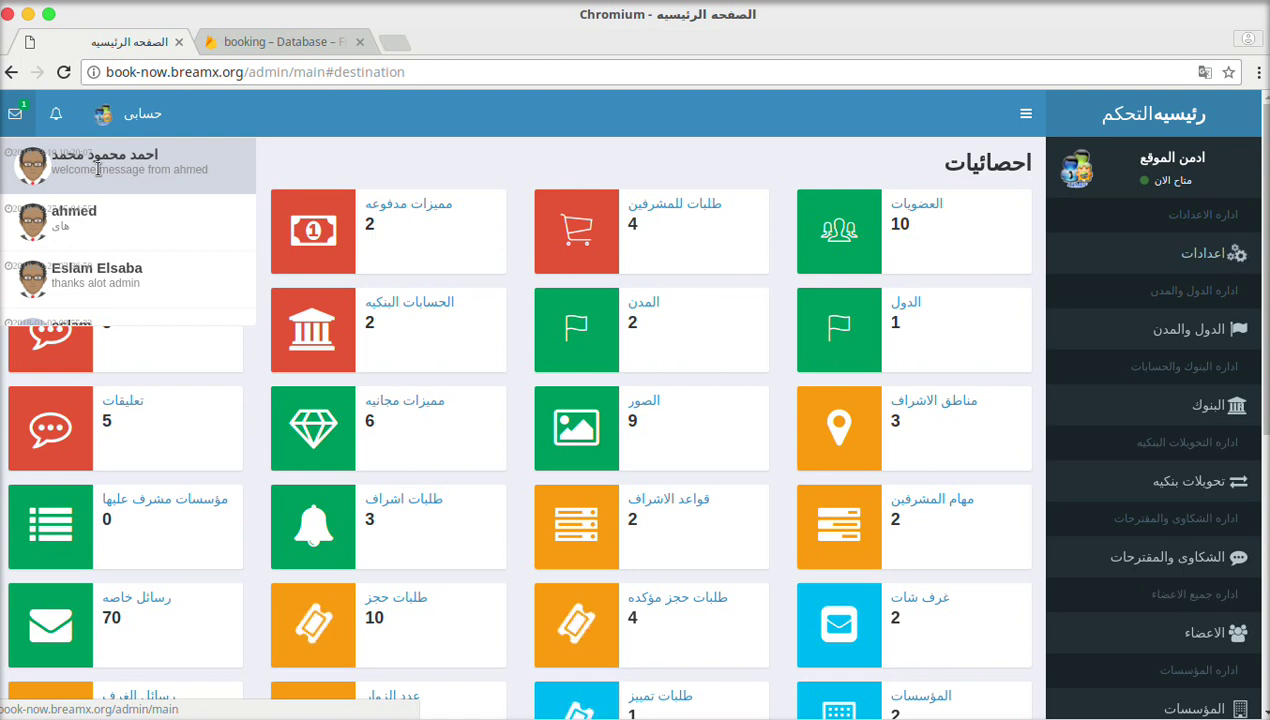
pyautogui.click(97, 168)
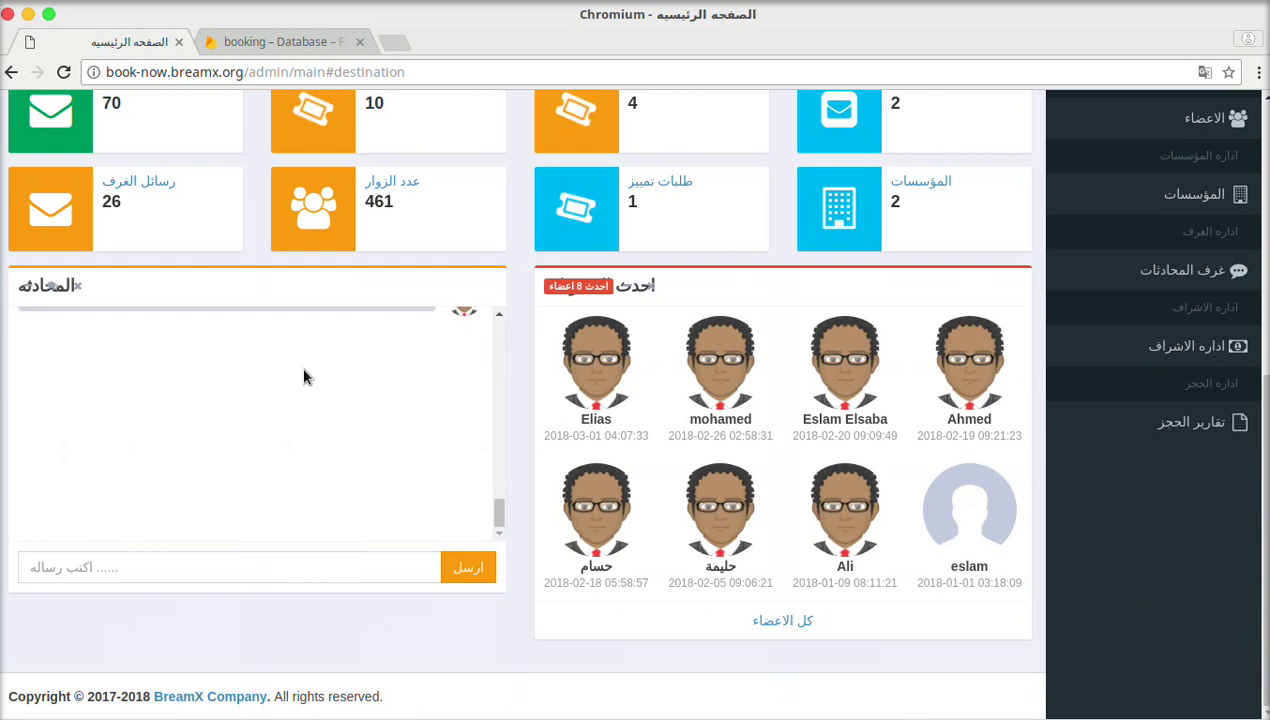
pyautogui.click(498, 314)
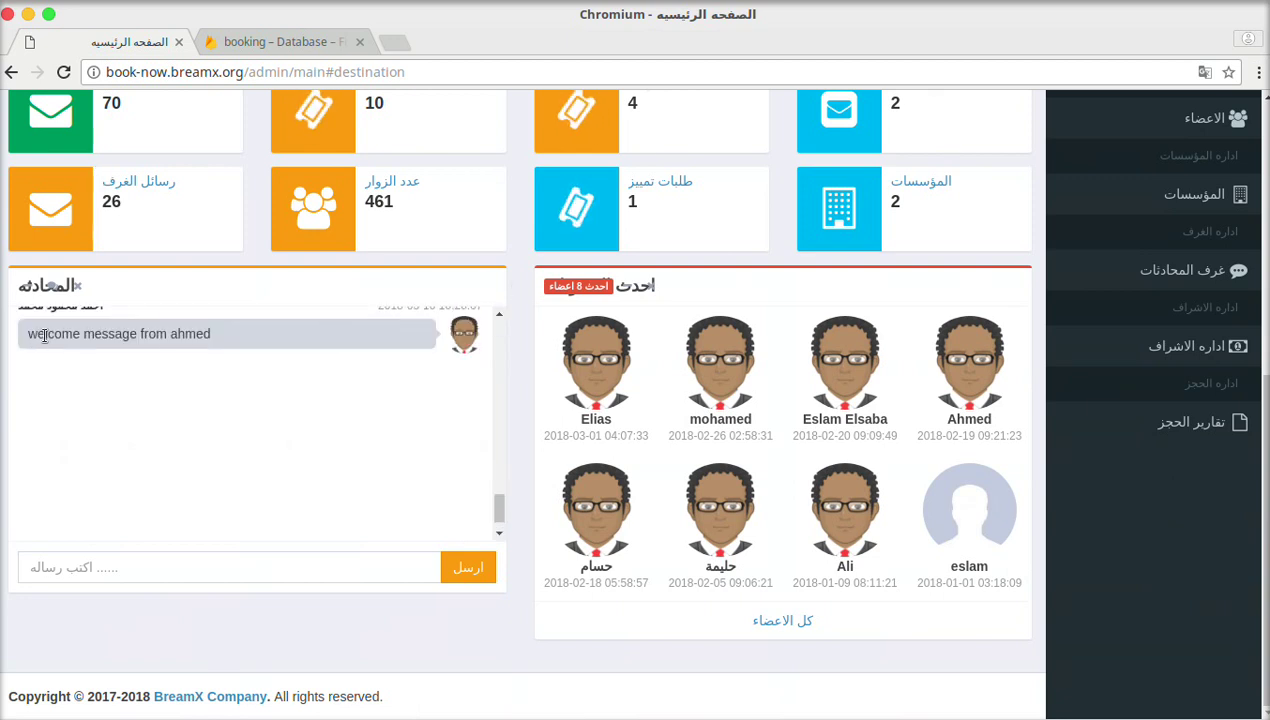
pyautogui.click(499, 314)
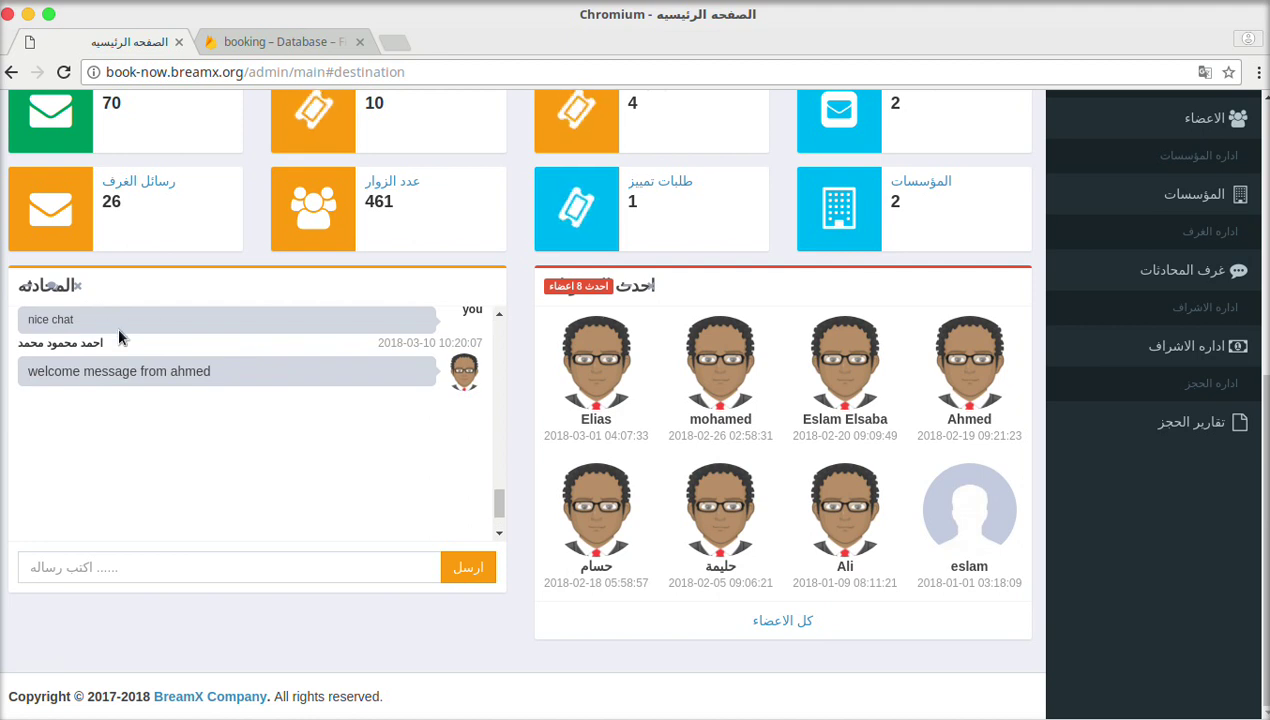